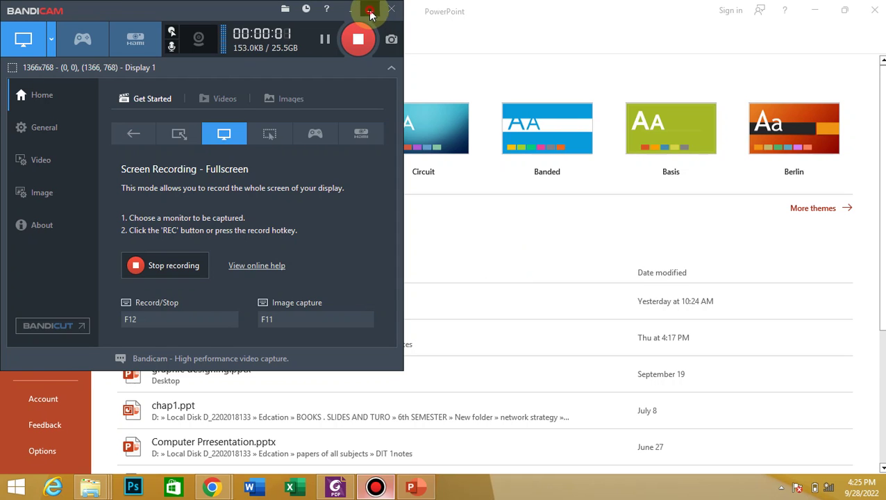
Go to Account, then Feedback, to show the smile, frown and suggestion options.
click(371, 10)
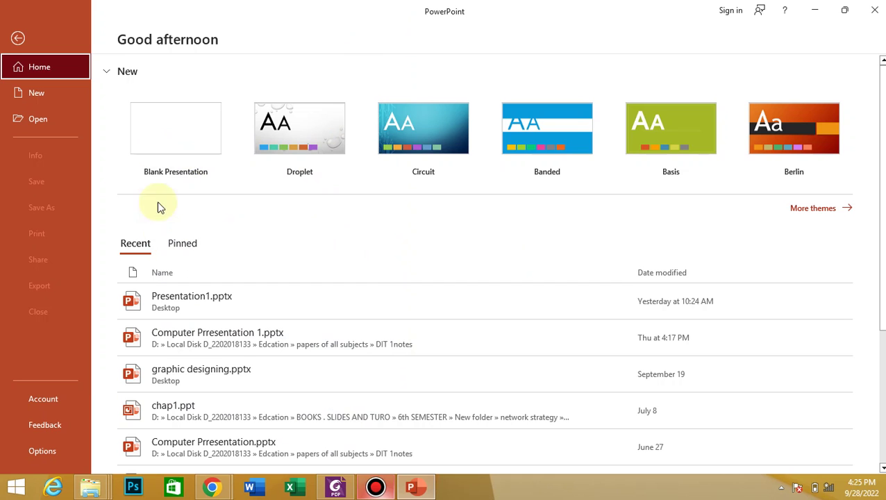
click(59, 402)
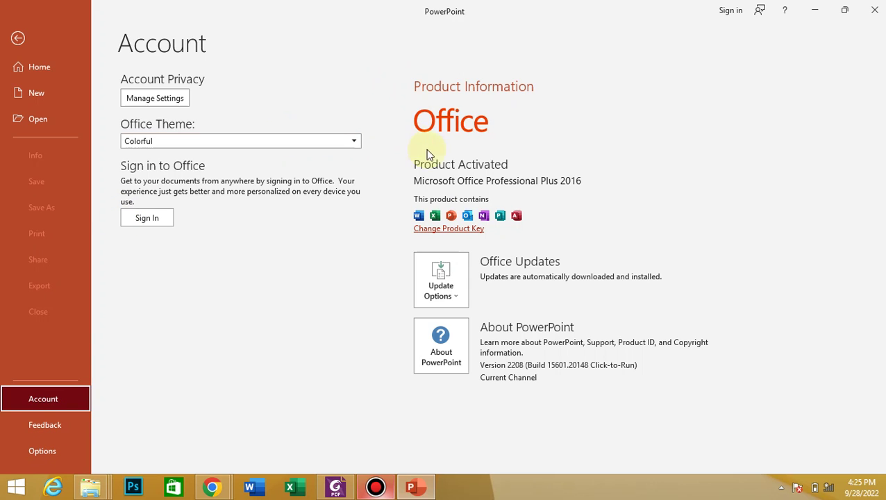
click(43, 424)
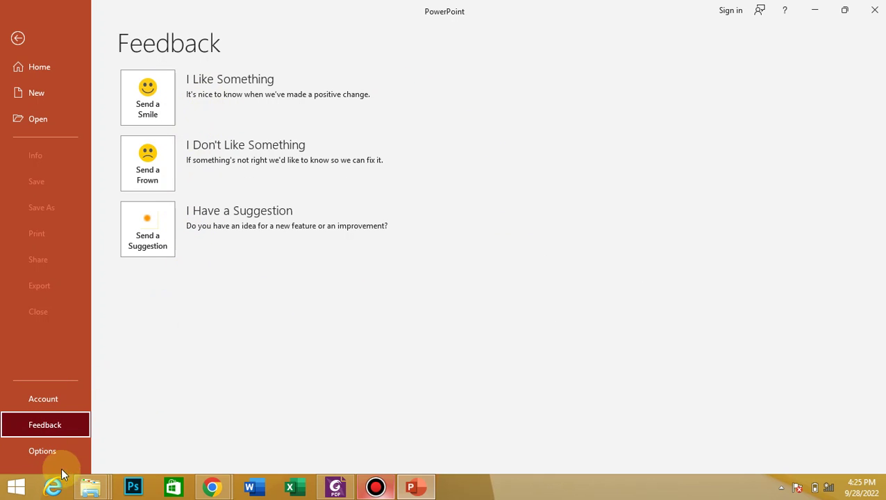
Browse the Save, Language, Accessibility and Advanced pages of PowerPoint Options, then cancel unchanged.
click(43, 450)
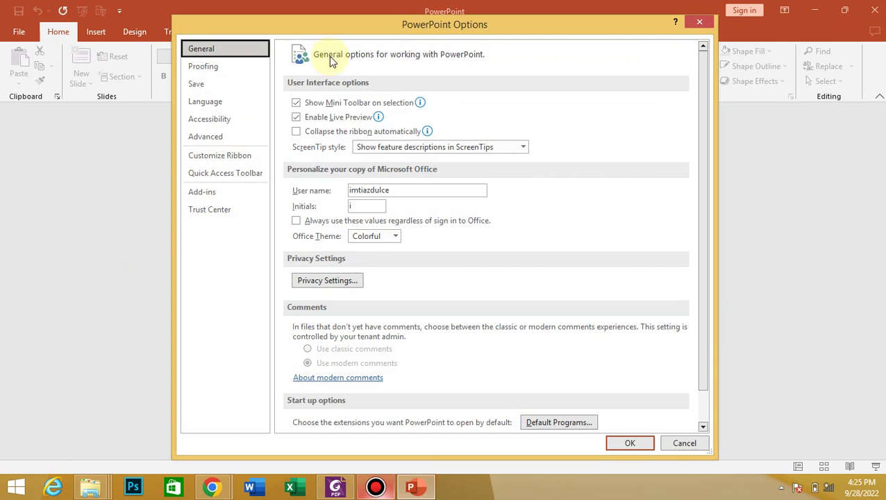
click(375, 486)
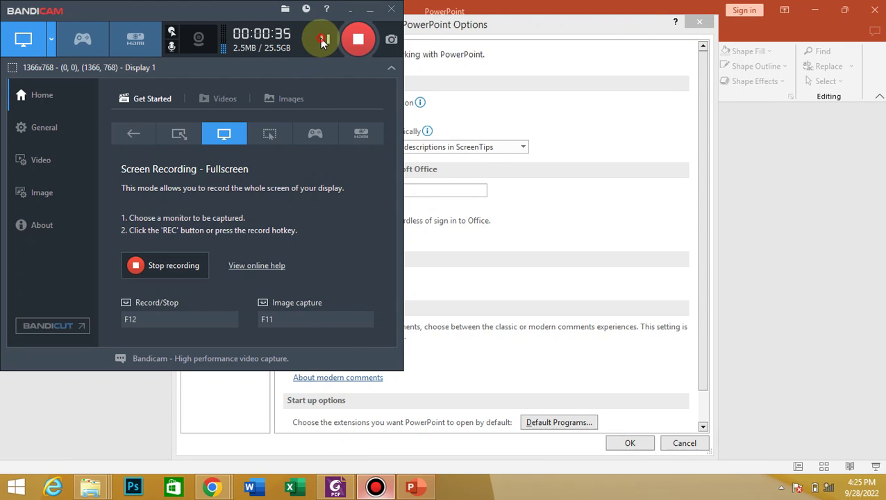
click(323, 39)
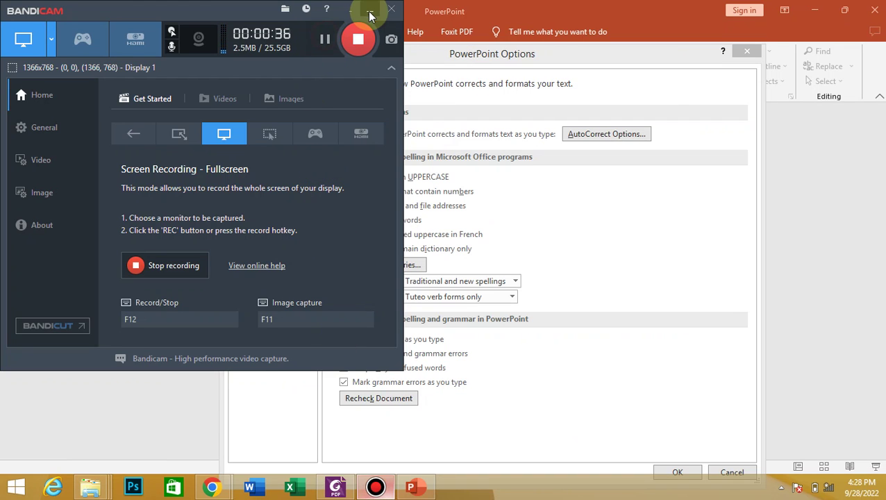
click(369, 11)
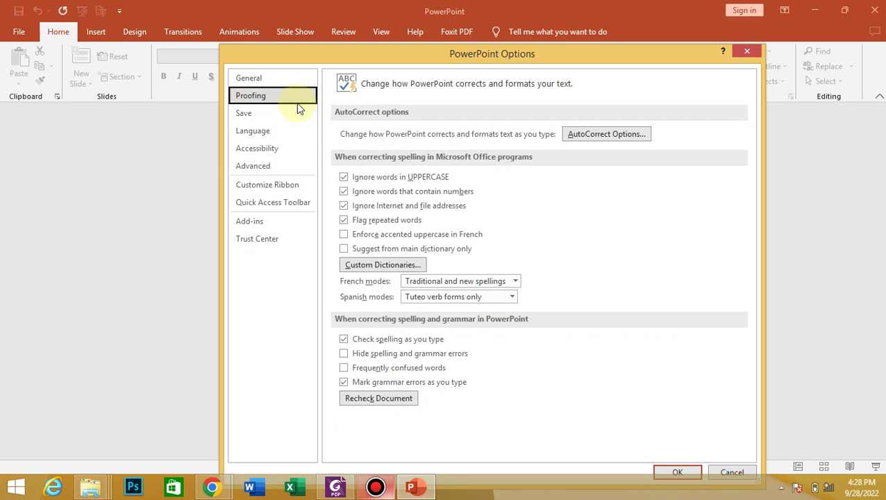
click(256, 117)
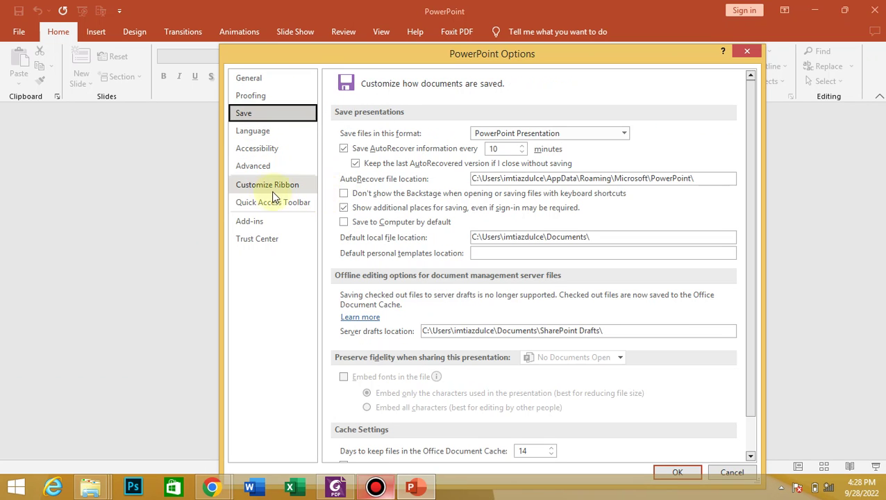
click(272, 133)
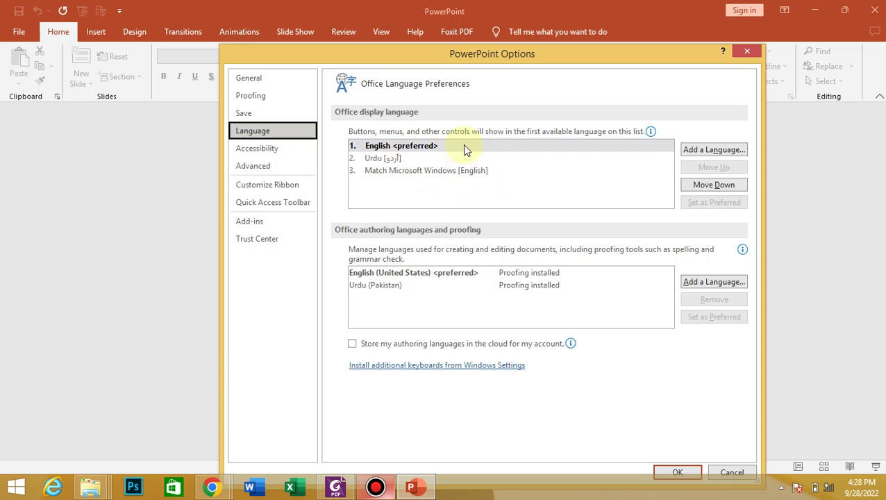
click(257, 150)
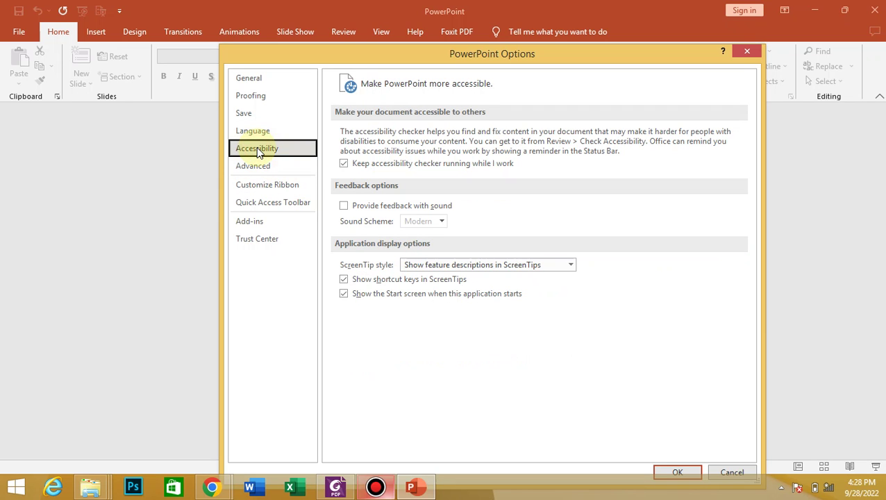
click(254, 165)
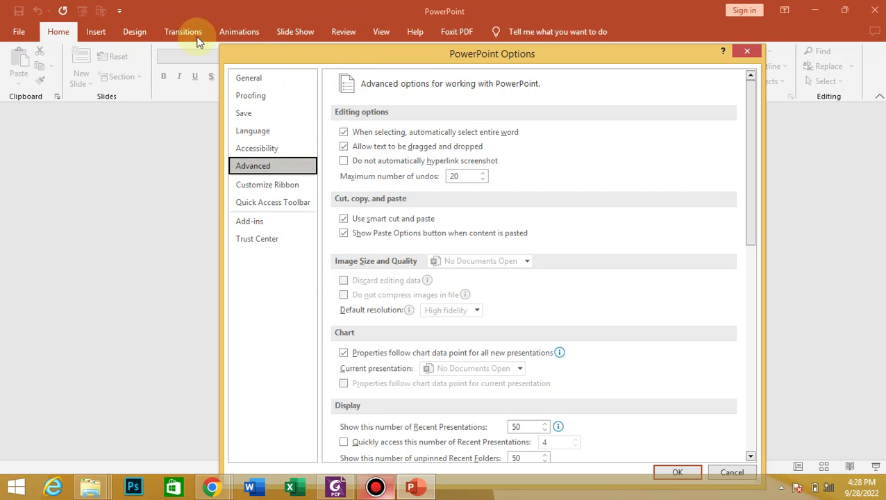
click(732, 471)
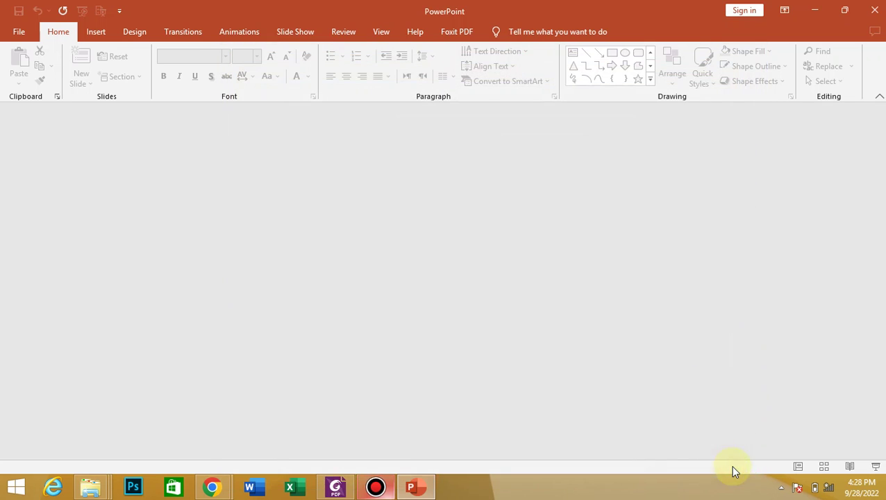
Create a new Blank Presentation from the File start view.
click(17, 32)
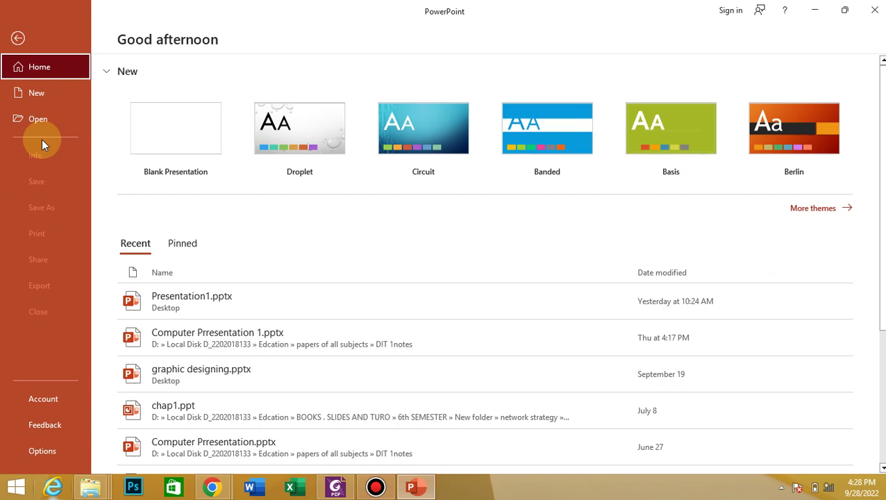
click(16, 34)
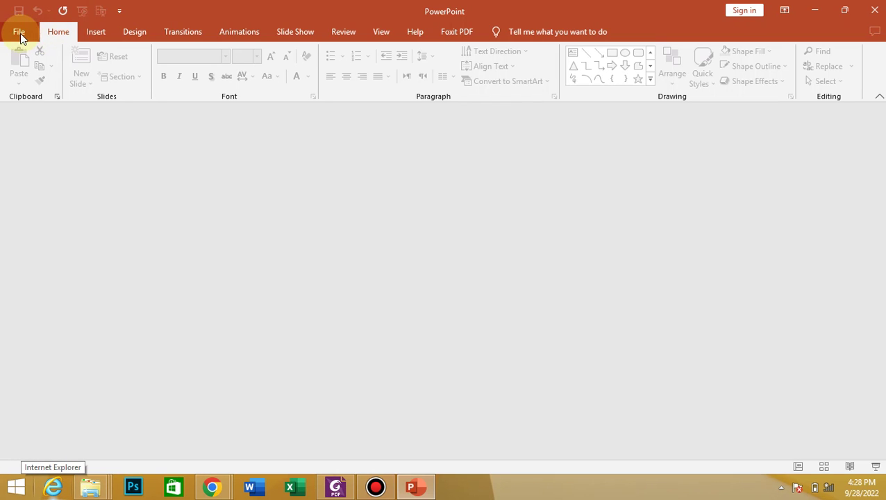
click(20, 33)
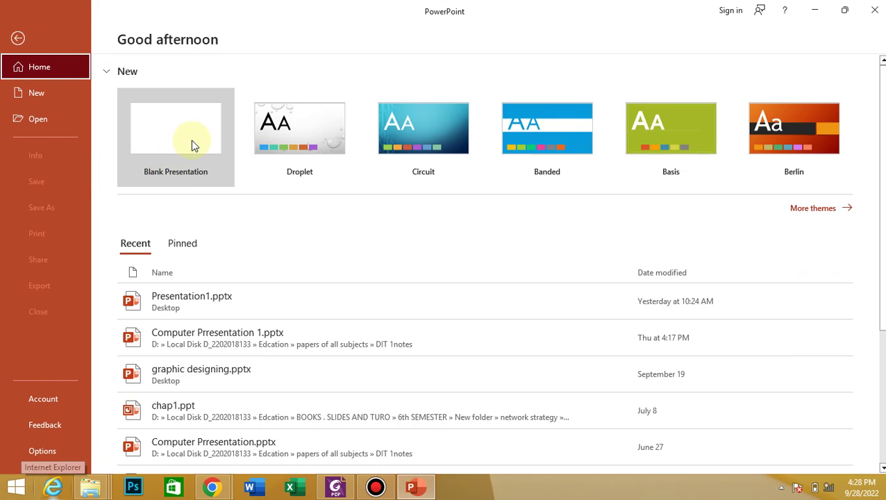
click(193, 141)
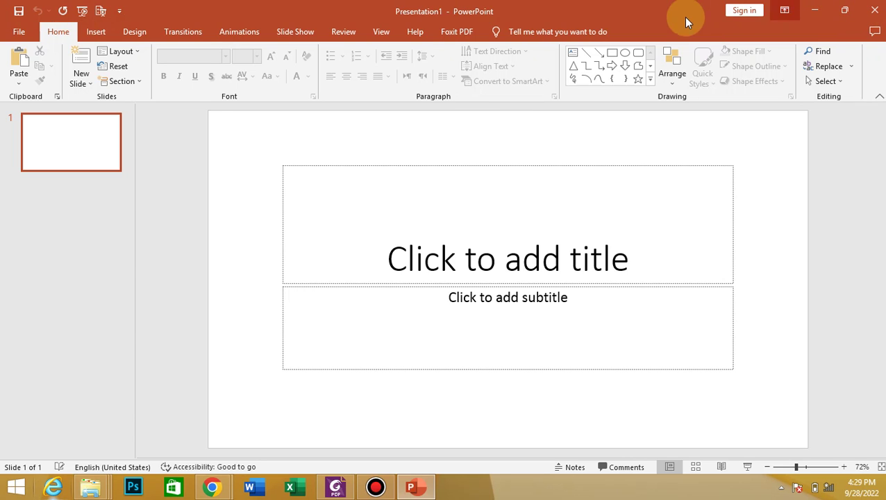
click(100, 33)
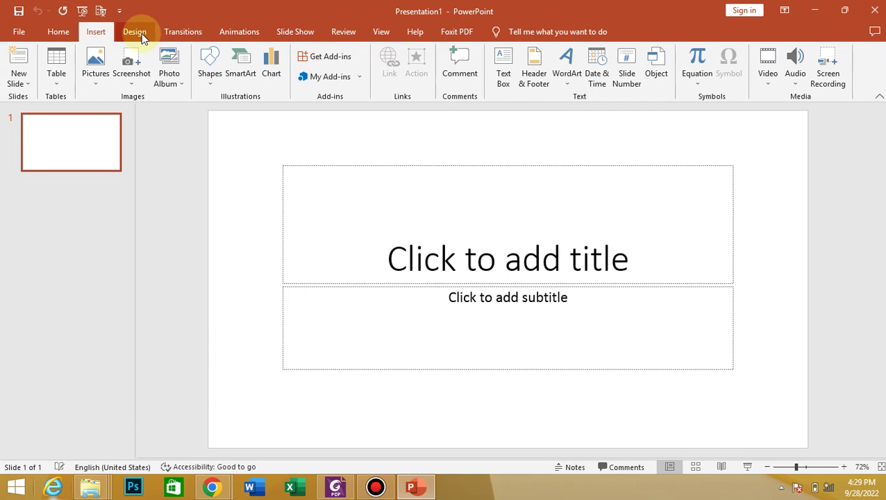
click(140, 35)
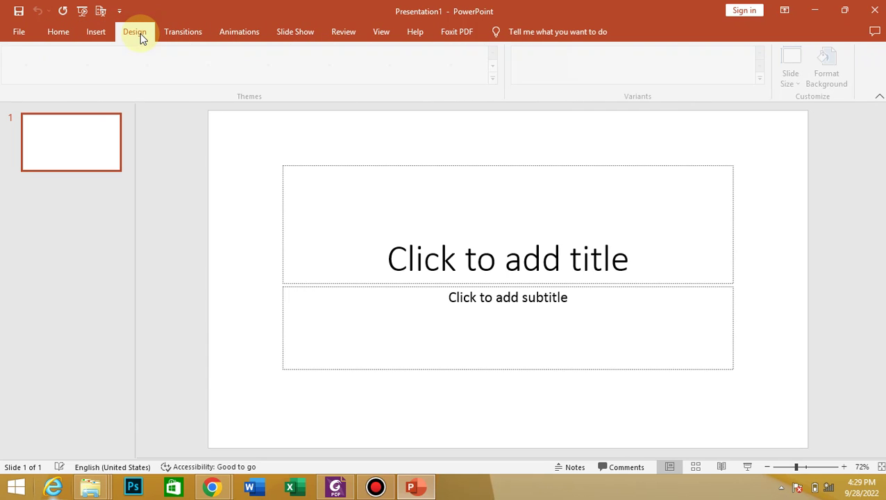
click(187, 31)
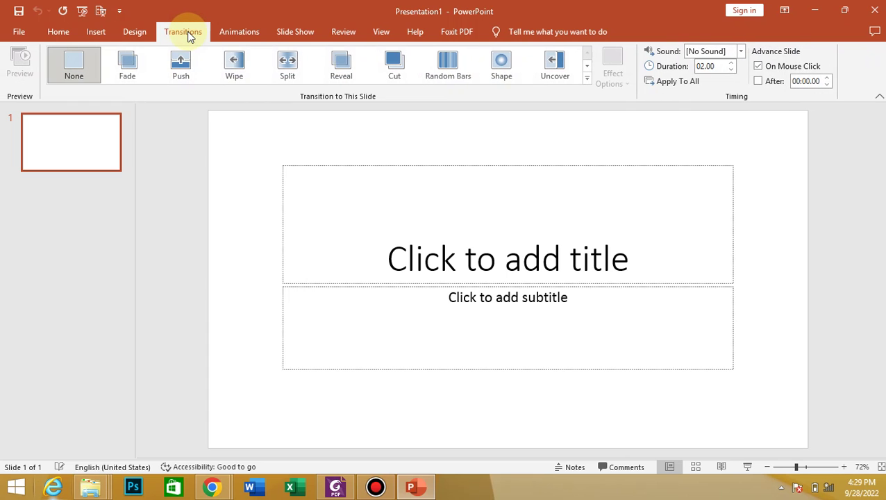
click(246, 34)
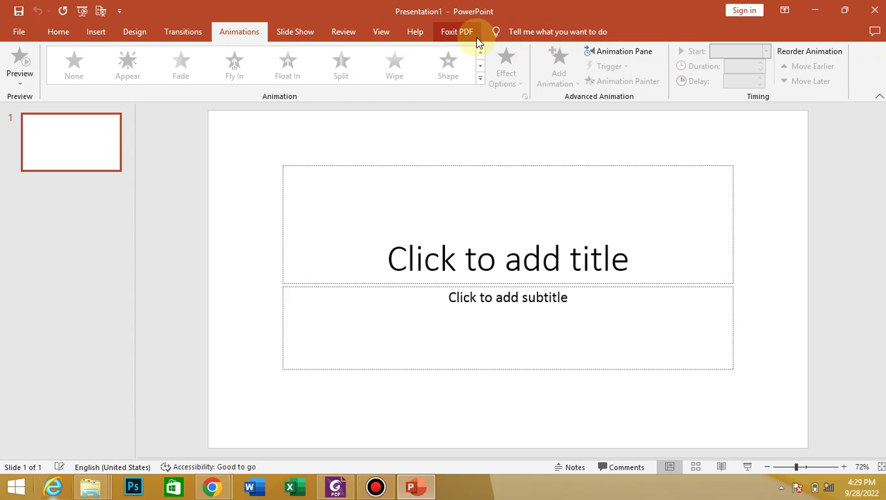
click(59, 35)
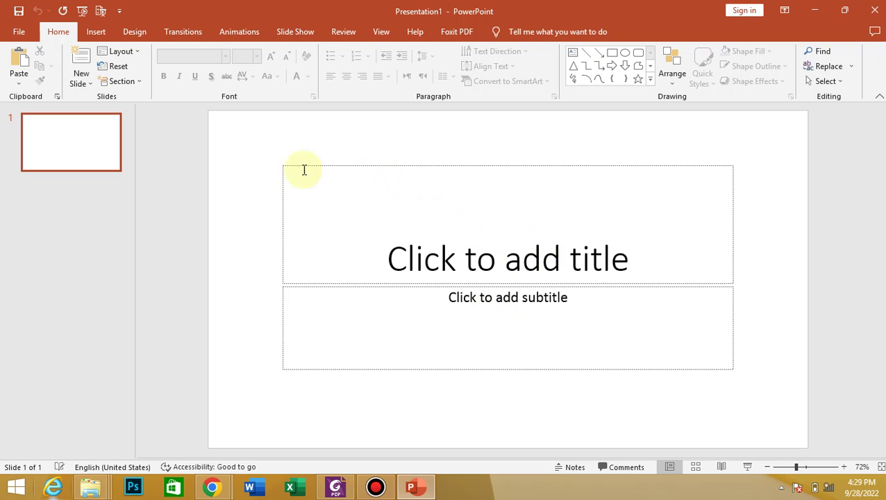
Type 'Computer' into the first slide's title placeholder, leaving the subtitle empty.
click(80, 81)
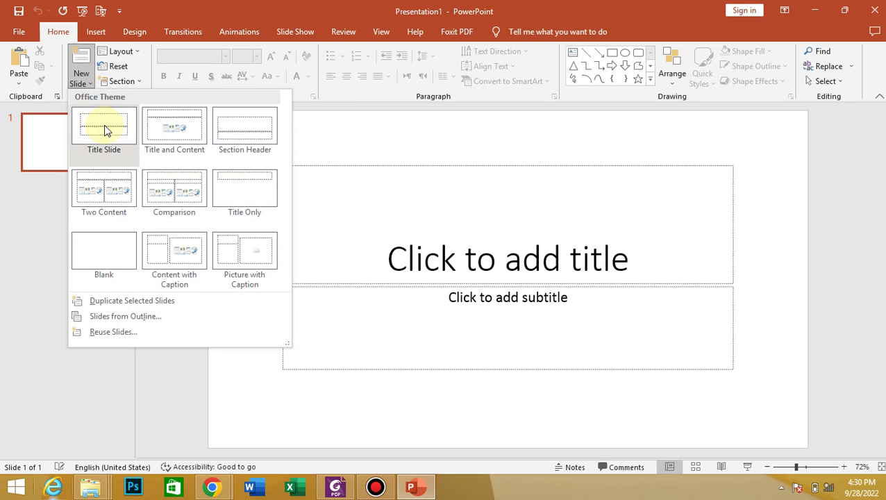
click(454, 252)
click(458, 254)
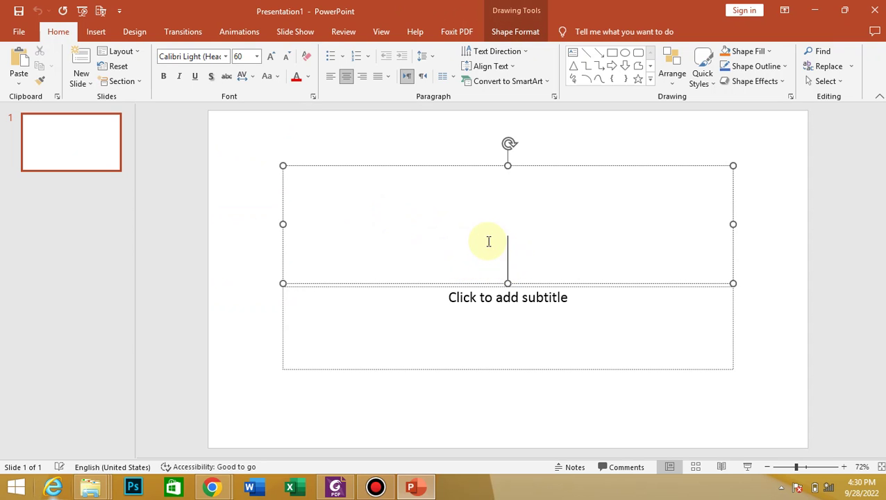
text(com)
text(pute)
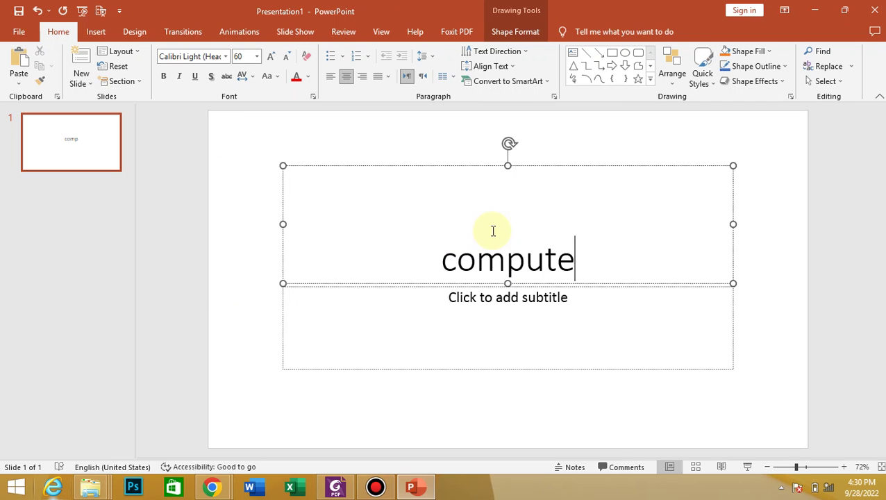
text(r)
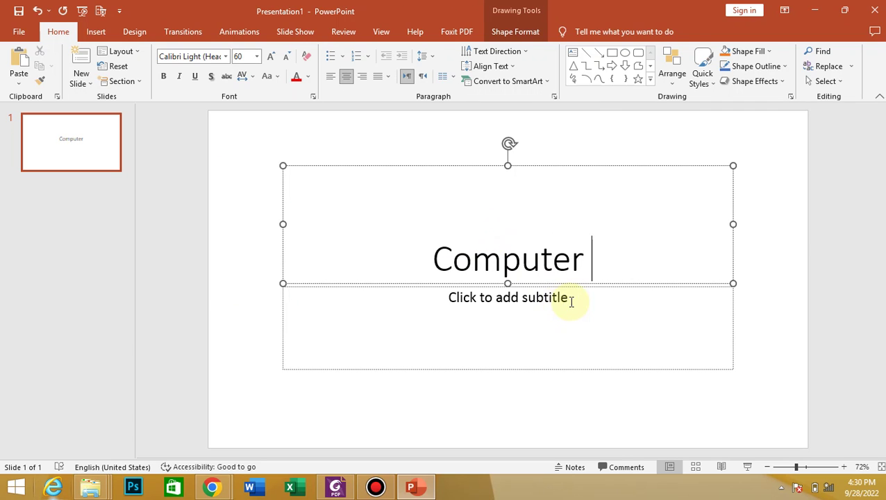
click(570, 301)
click(576, 304)
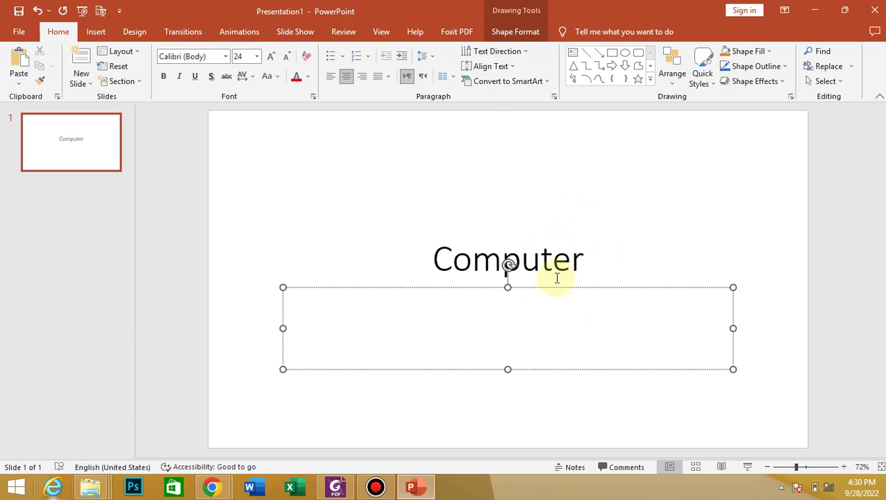
click(590, 259)
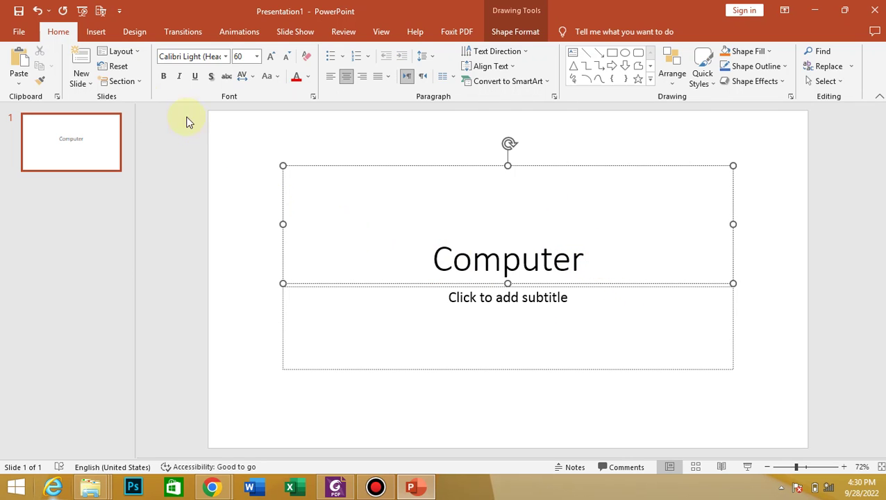
click(86, 81)
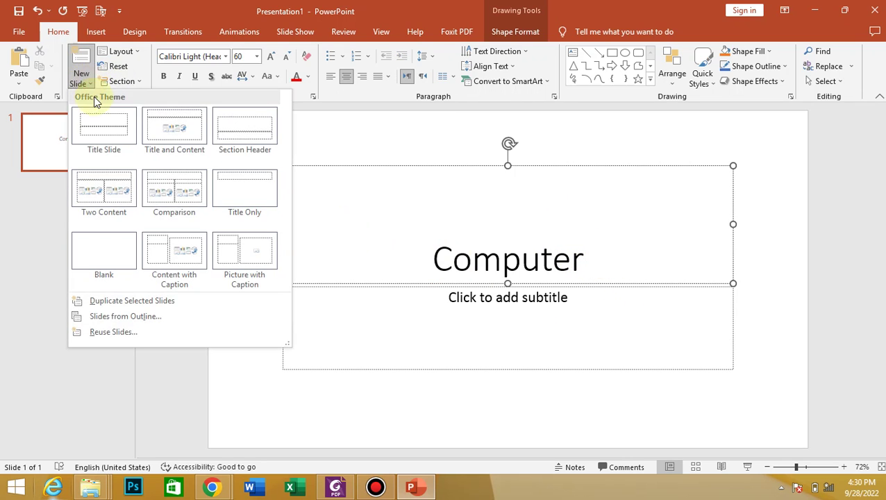
Add a Title and Content slide and start typing 'Network' as its title.
click(168, 136)
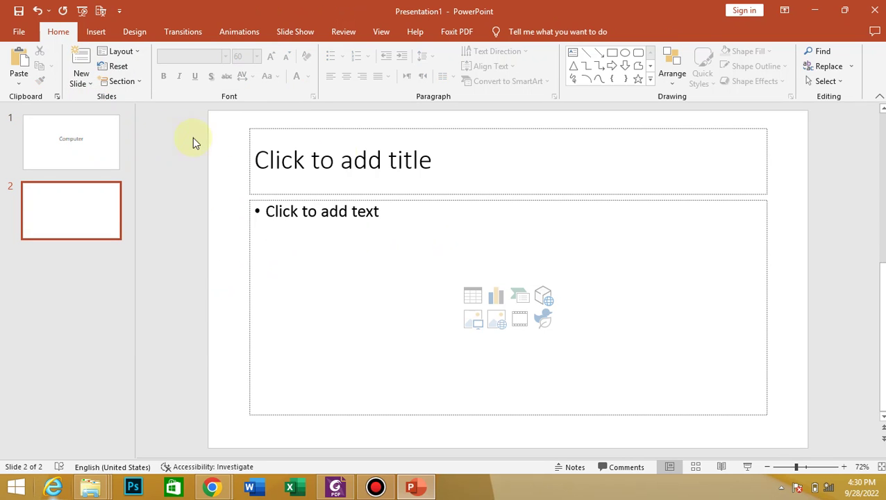
click(418, 181)
text(n)
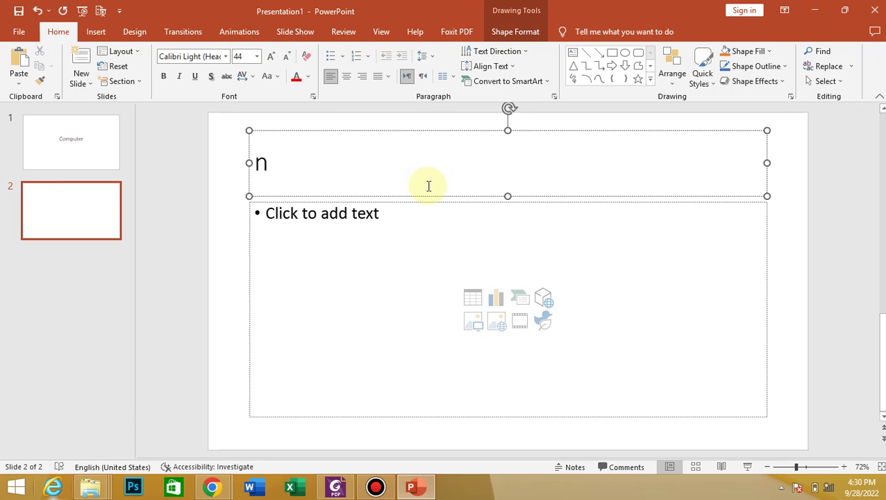
text(e)
key(BackSpace)
key(BackSpace)
text(Nw)
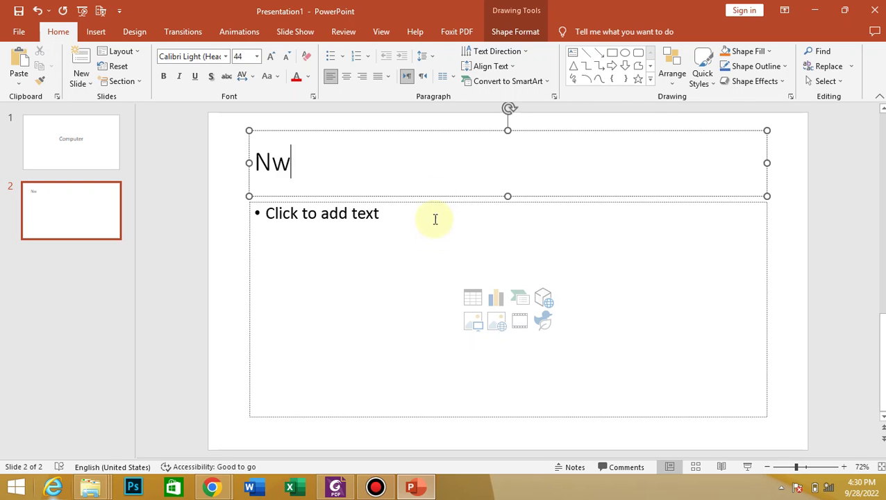
key(BackSpace)
text(w)
key(BackSpace)
text(w)
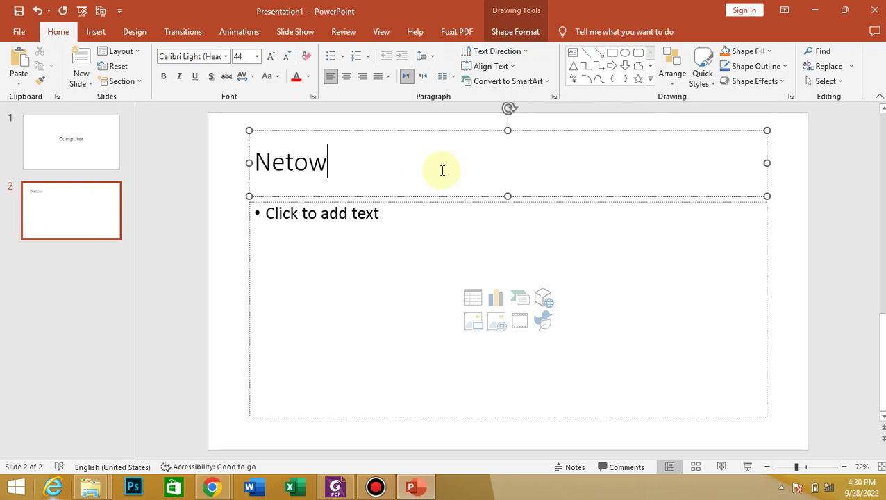
text(rk)
key(BackSpace)
key(BackSpace)
text(ork)
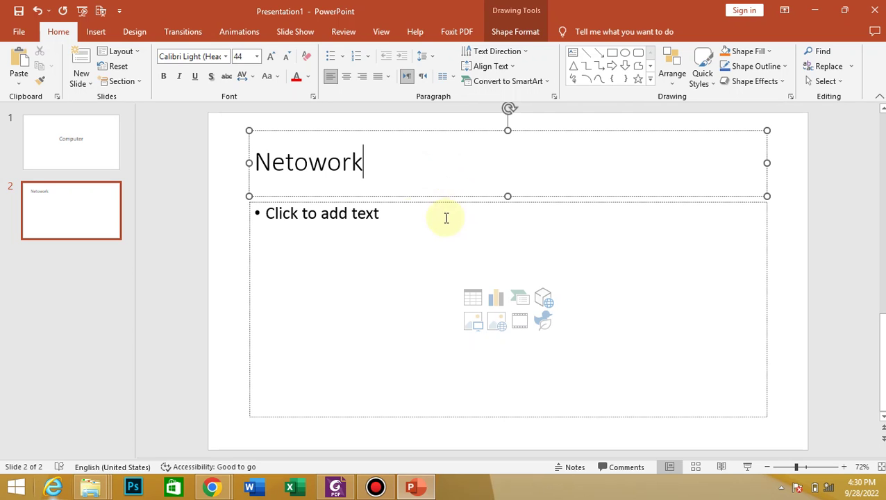
Correct the remaining typos so the title reads 'Network', then go into the body placeholder.
click(383, 219)
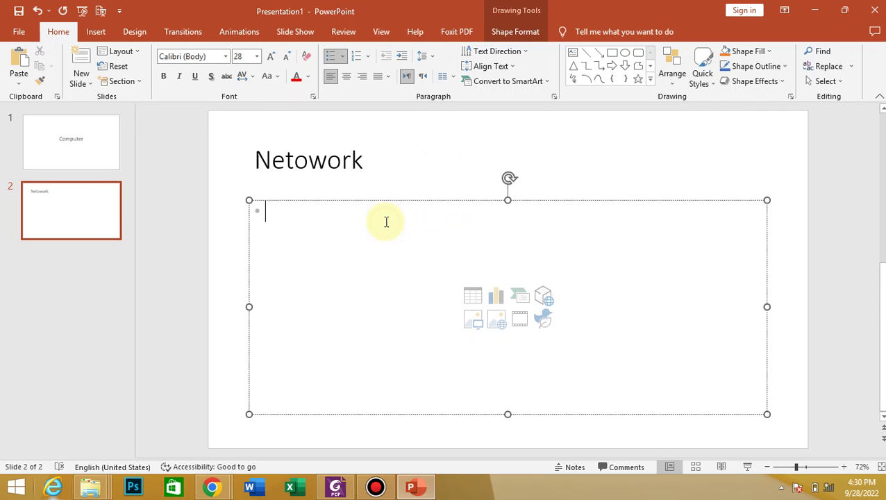
click(393, 171)
key(BackSpace)
key(BackSpace)
key(BackSpace)
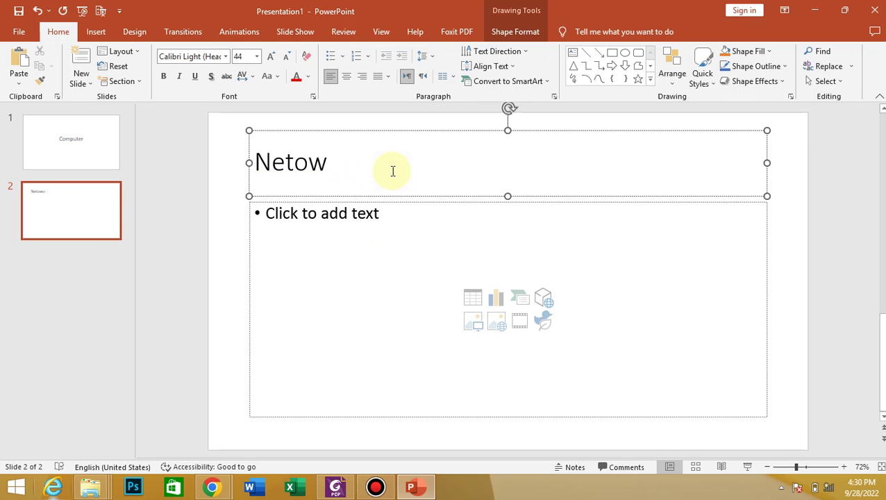
key(BackSpace)
key(BackSpace)
text(w)
text(oe)
key(BackSpace)
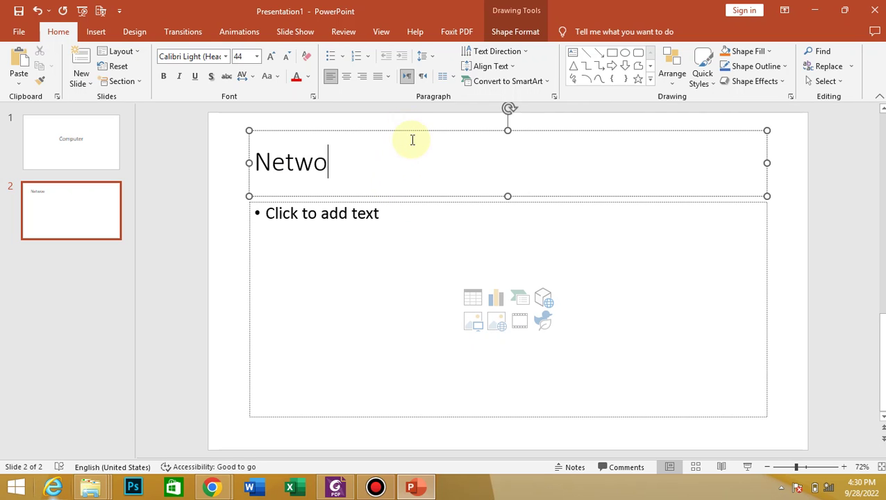
click(400, 227)
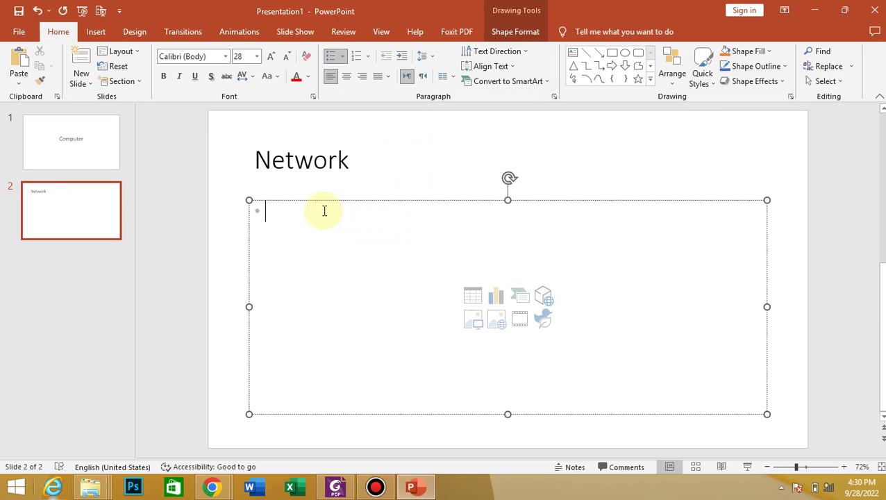
Enter the bullets 'Net' and 'Work' in the body, leaving a new empty bullet.
text(net)
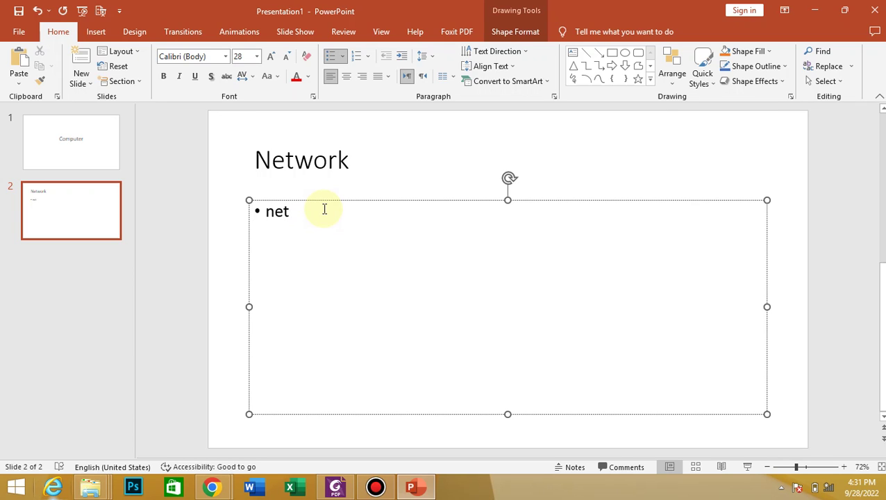
key(Return)
text(work)
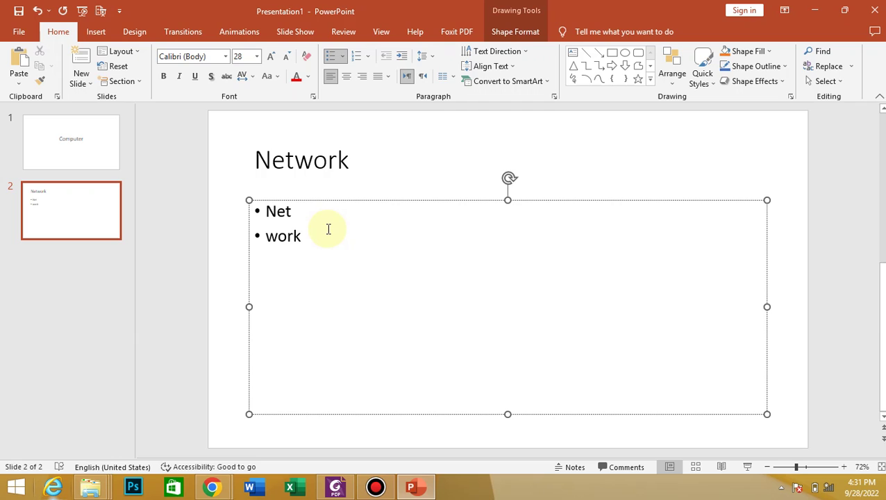
key(Return)
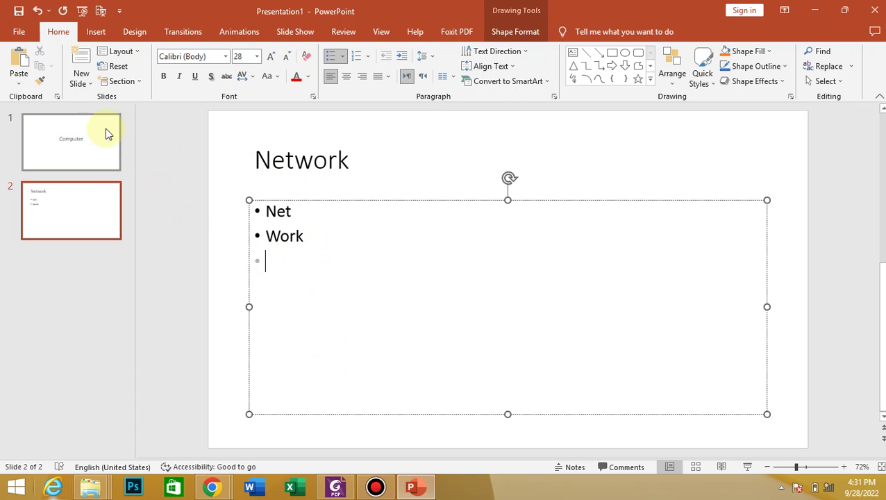
Select the word 'Work' in the second bullet and copy it.
click(21, 89)
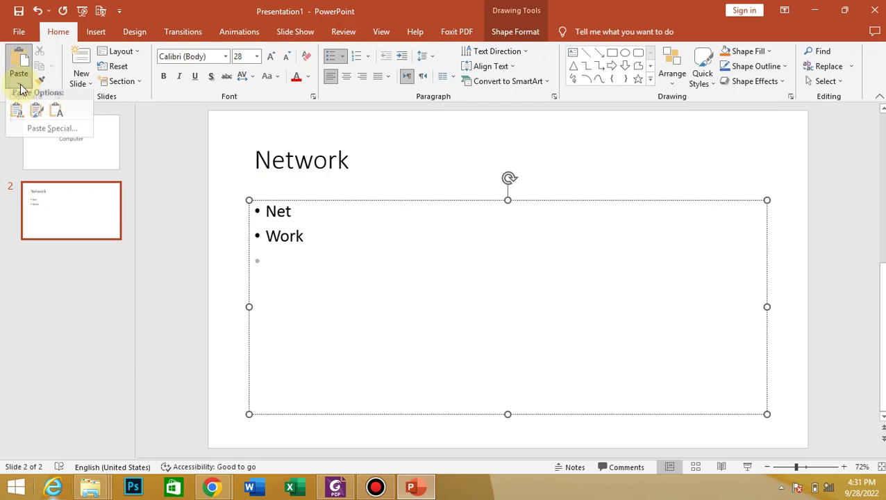
click(313, 240)
drag(305, 237, 272, 229)
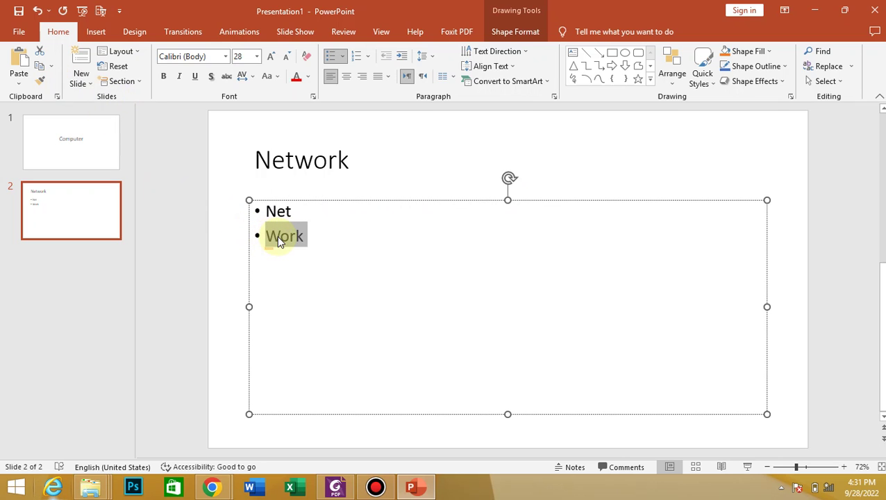
right_click(280, 240)
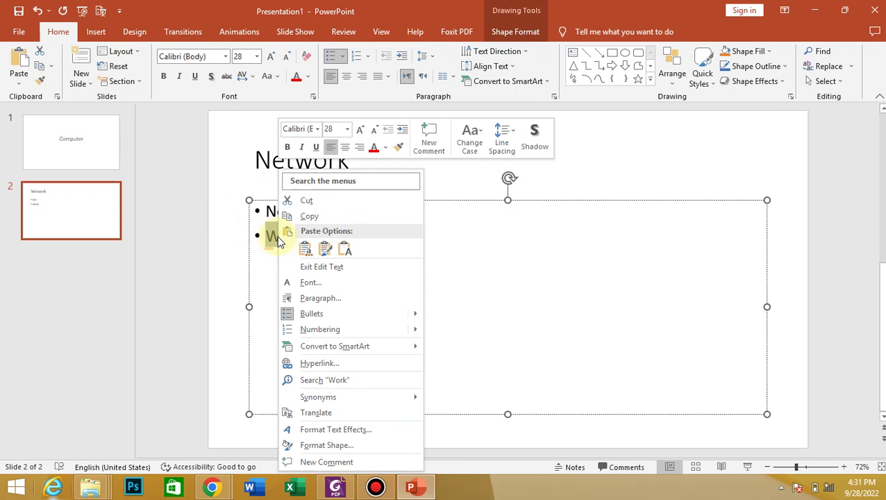
click(319, 215)
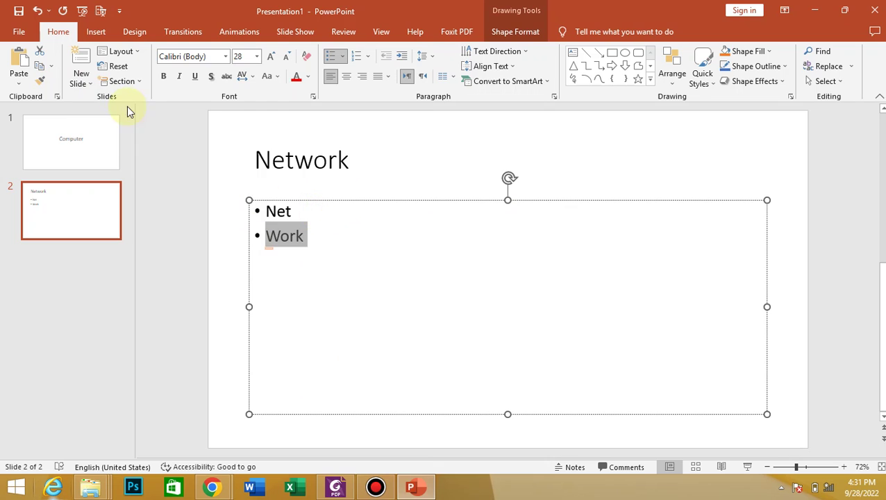
Paste 'Work' as Keep Text Only into the third bullet.
click(19, 83)
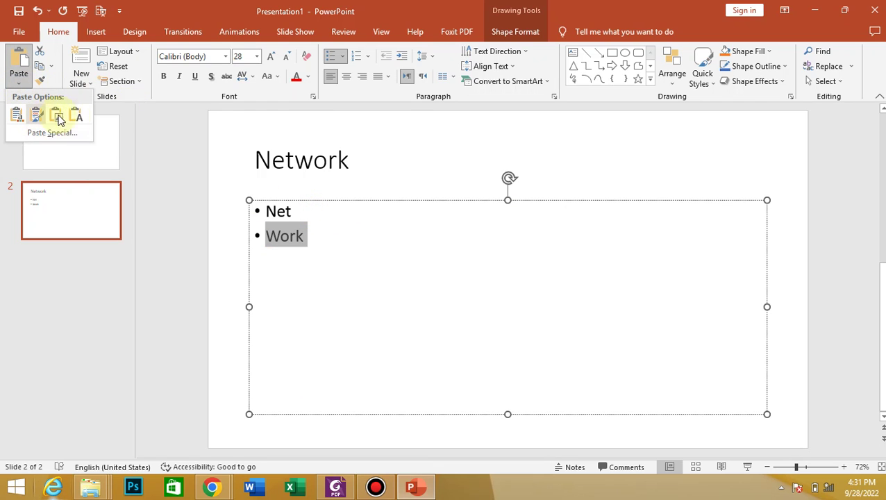
click(44, 131)
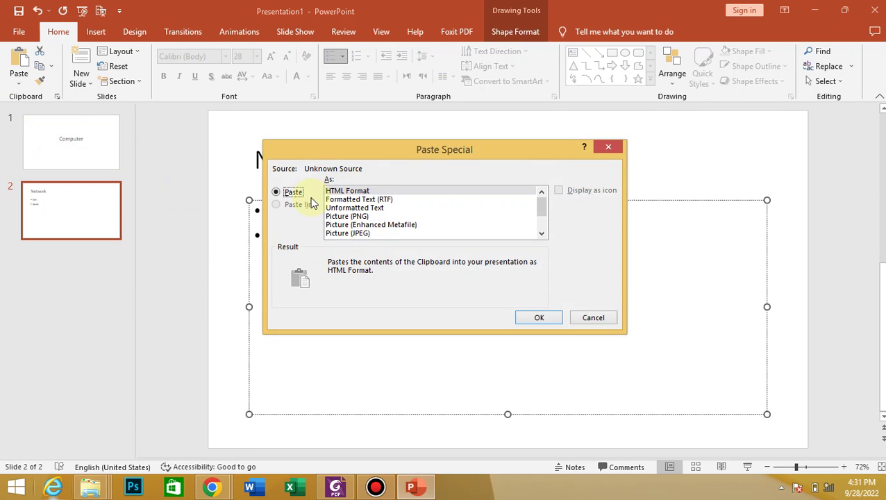
click(535, 321)
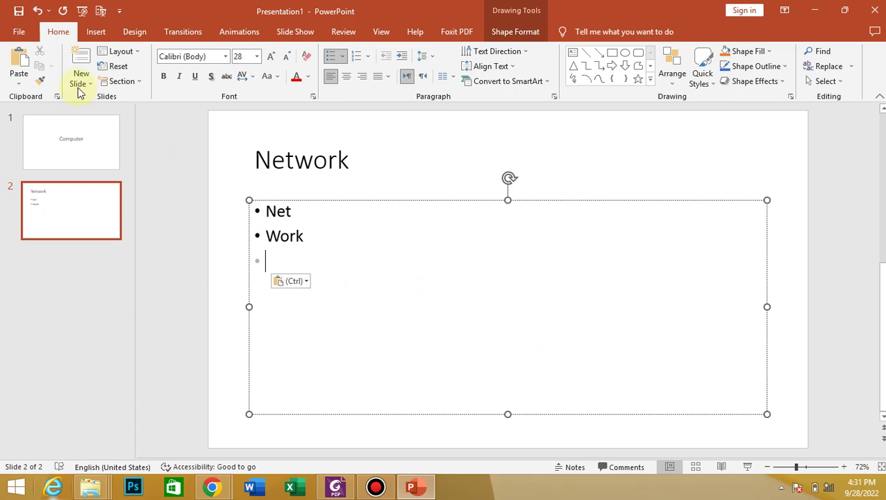
click(20, 82)
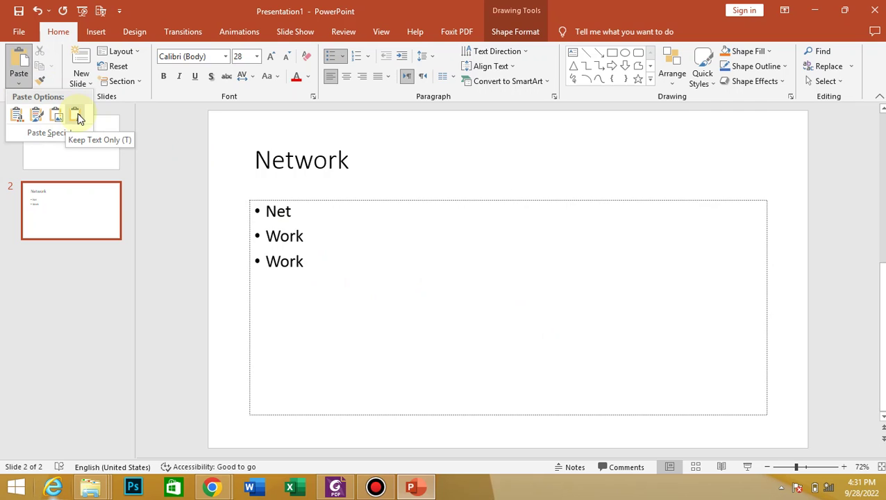
click(78, 118)
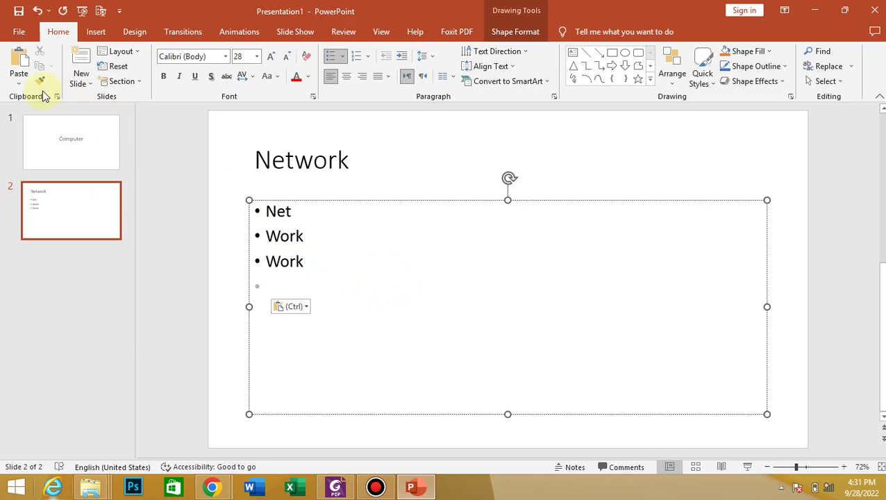
click(15, 85)
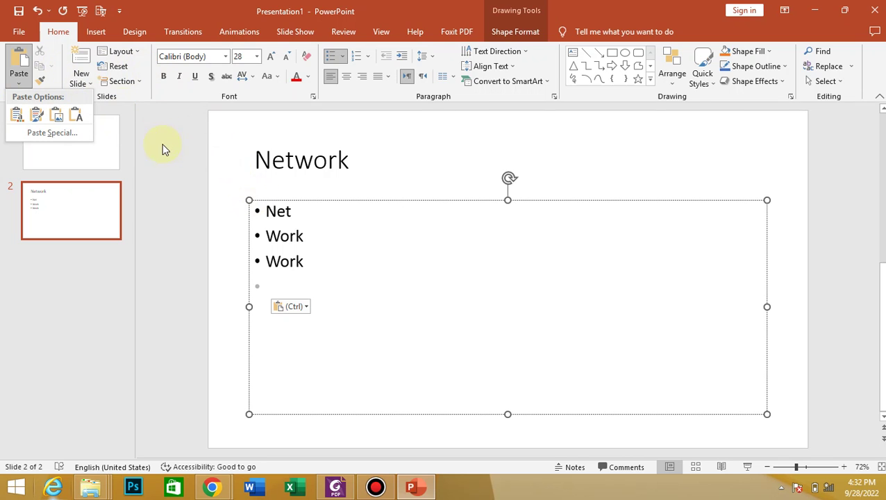
click(88, 82)
click(81, 78)
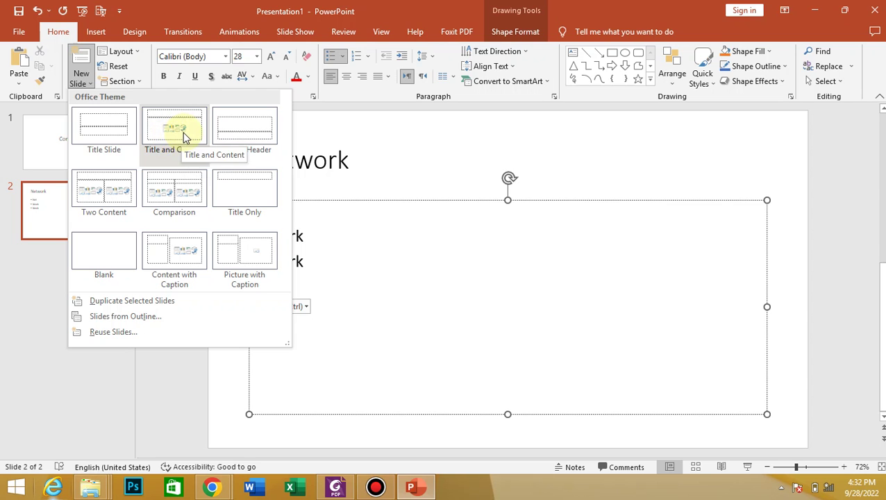
Add Title and Content, Section Header and Two Content slides as slides 3 to 5.
click(180, 136)
click(90, 89)
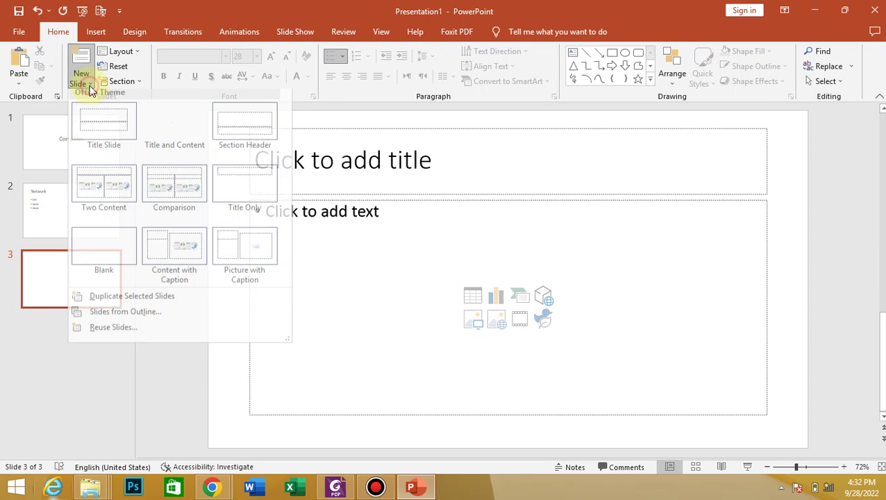
click(233, 136)
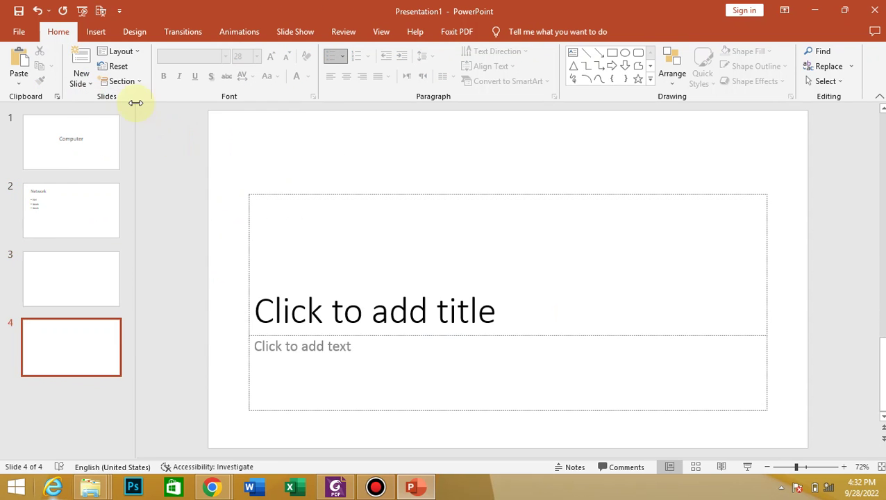
click(88, 85)
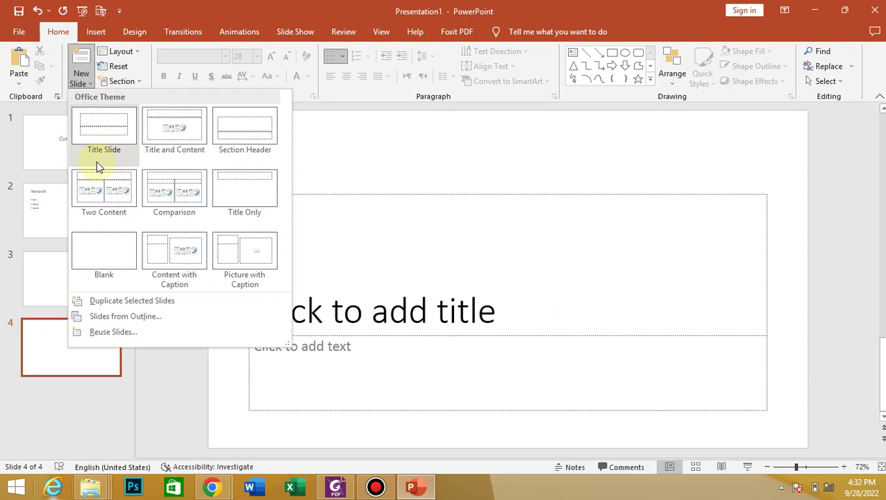
click(102, 195)
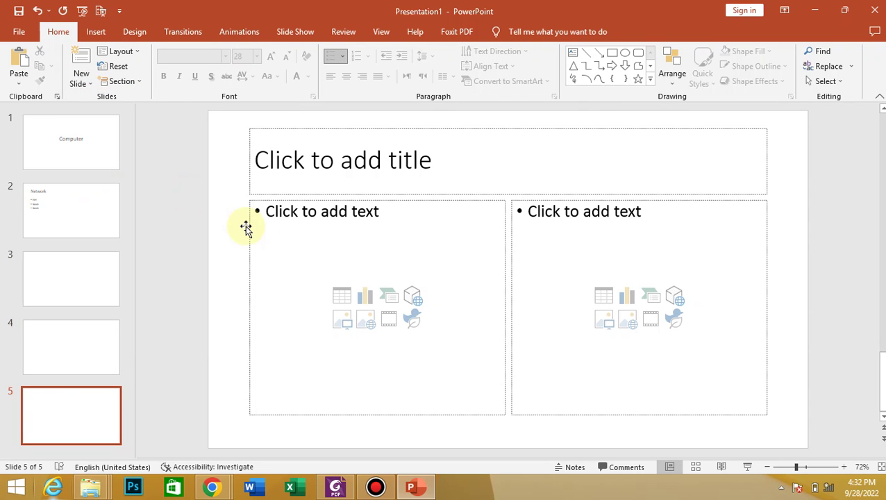
click(409, 186)
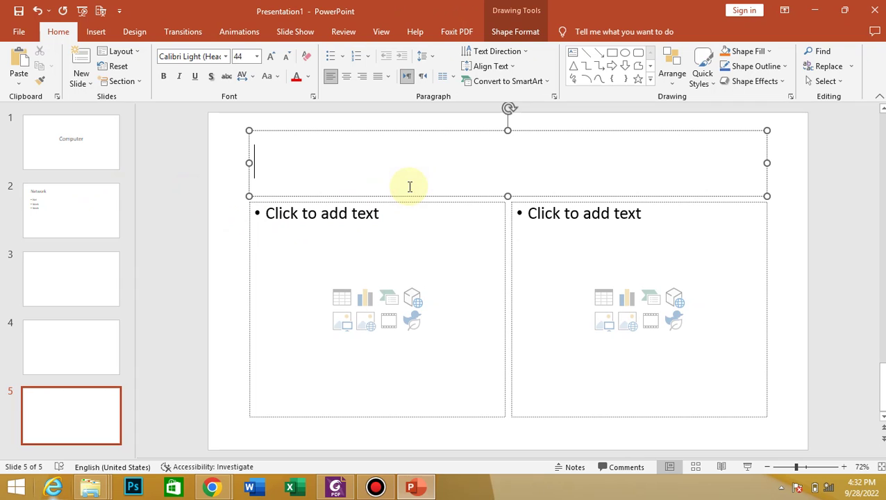
text(comput)
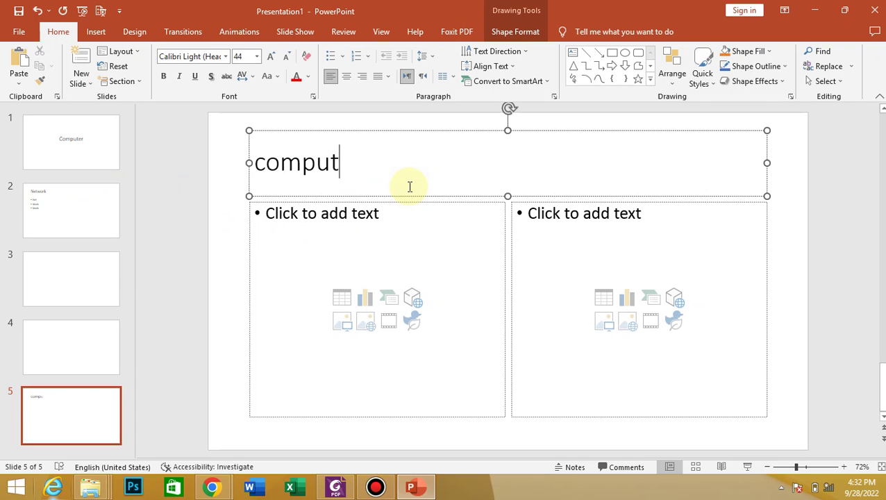
text(er)
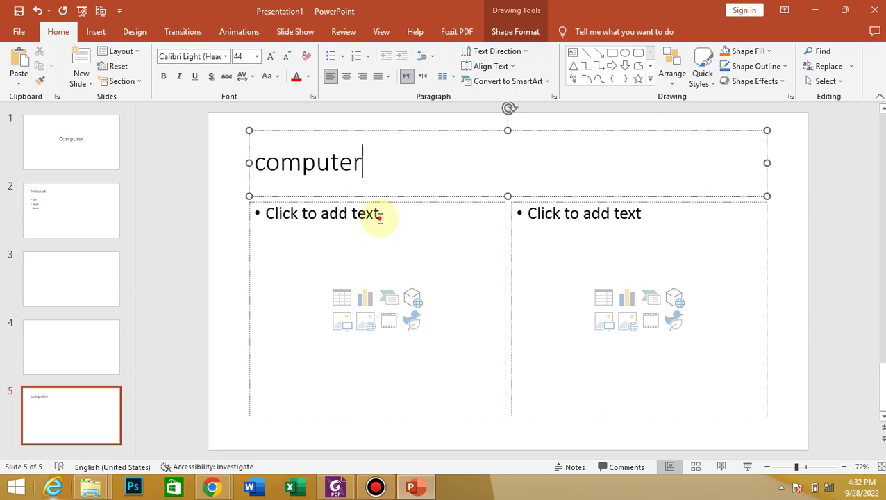
click(380, 217)
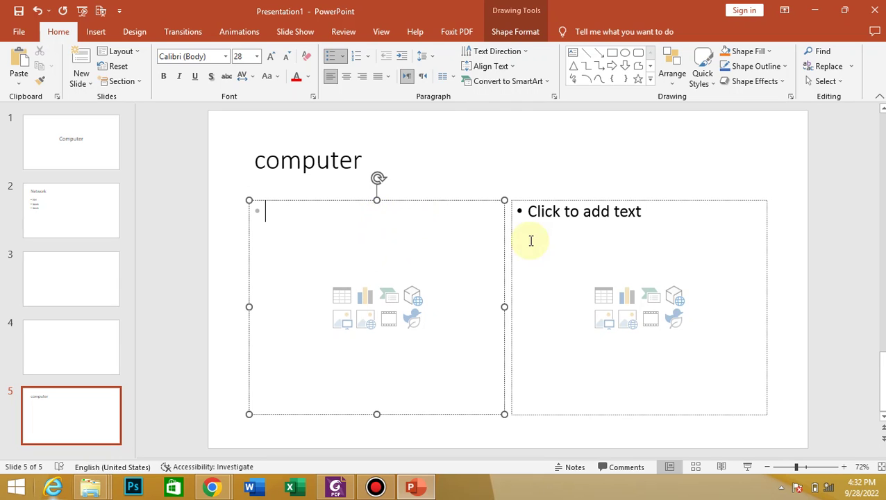
click(599, 227)
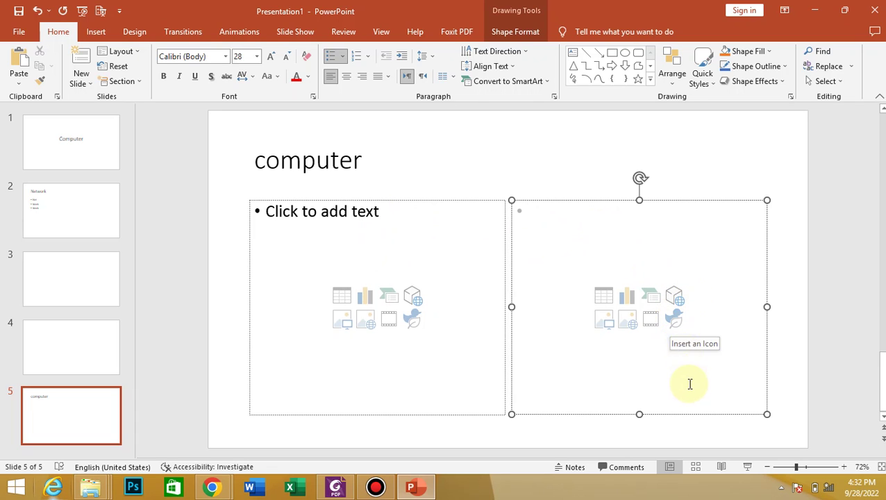
click(386, 245)
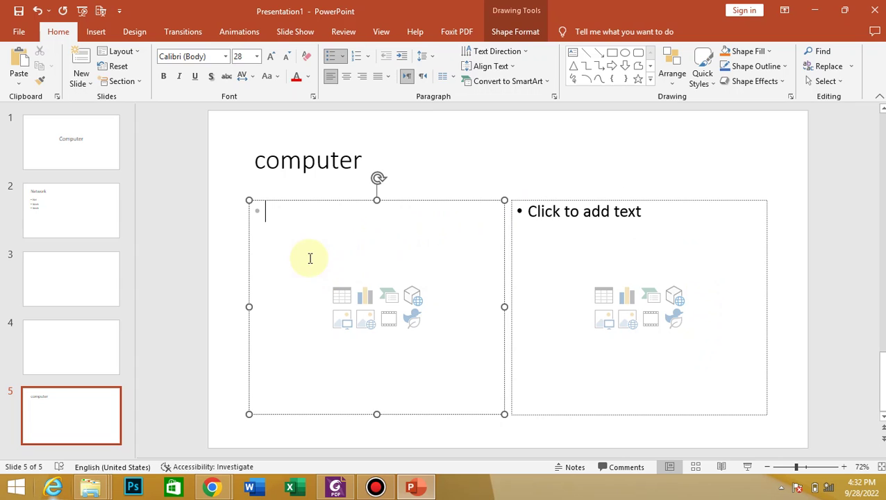
Add a Comparison layout slide and title it 'Hardware'.
click(89, 91)
click(174, 201)
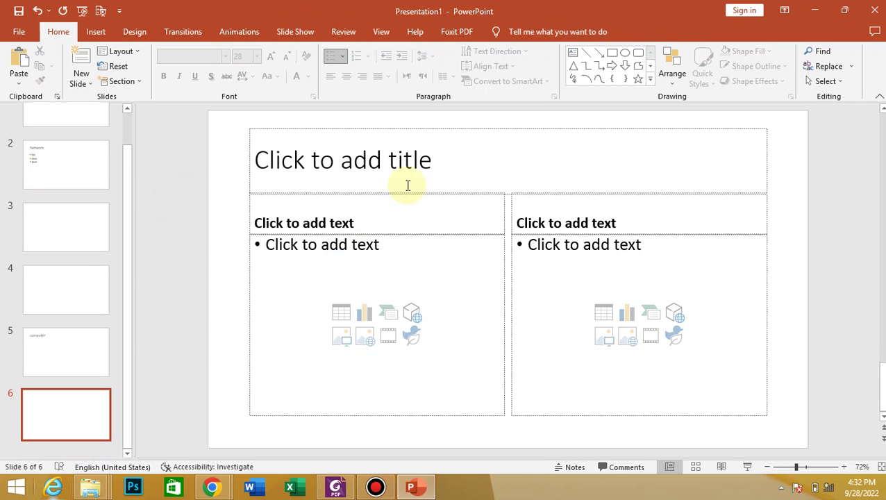
click(458, 160)
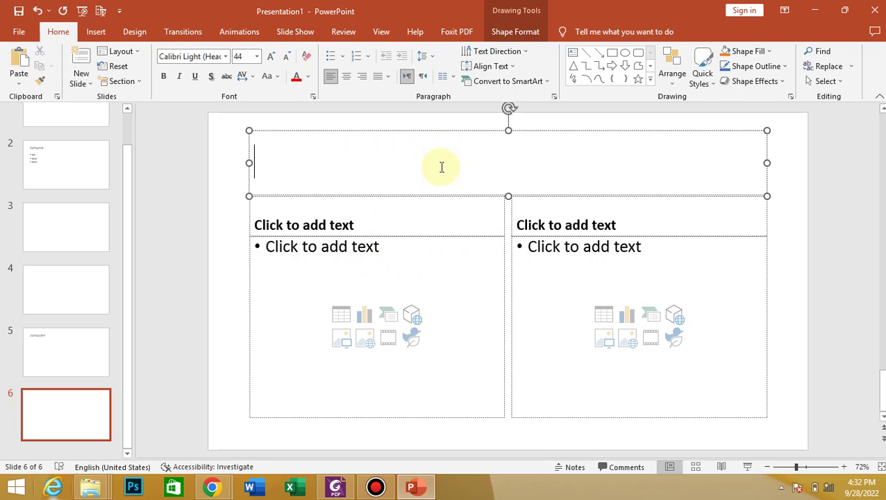
text(h)
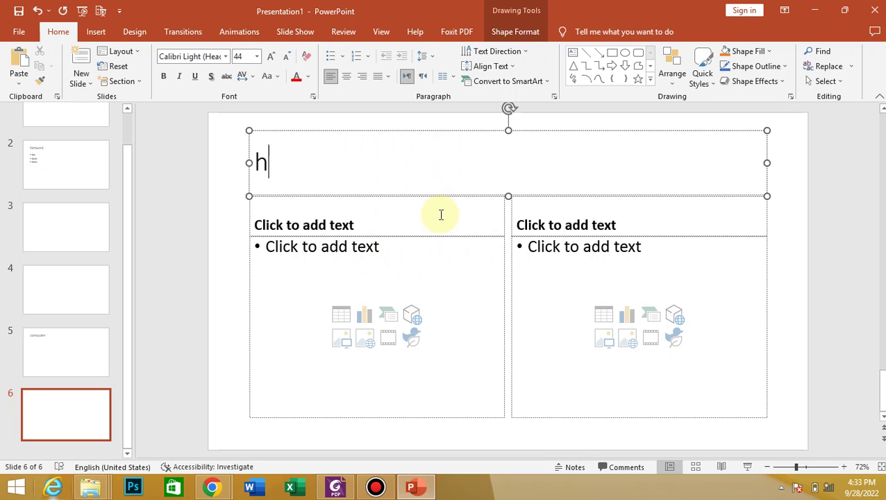
text(arde)
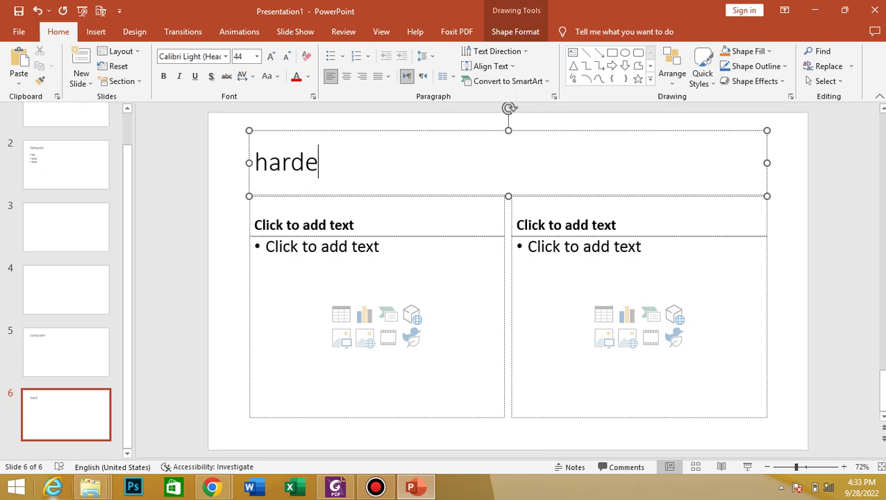
key(BackSpace)
text(wa)
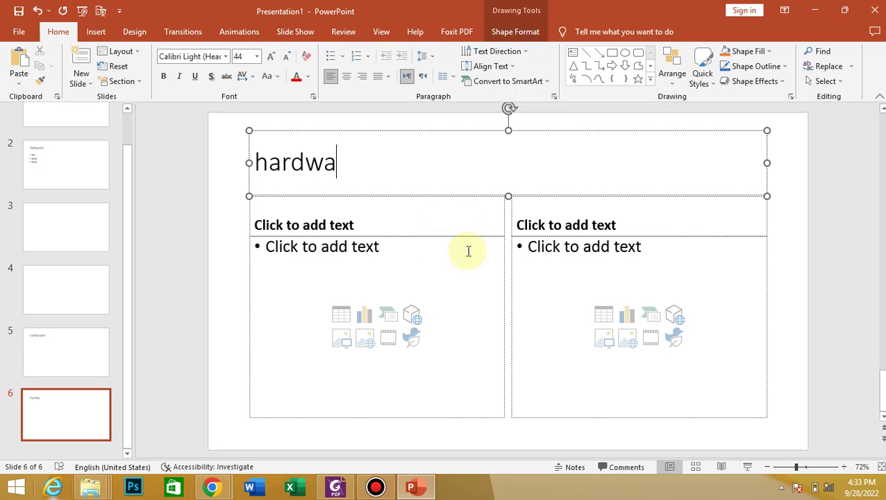
text(re)
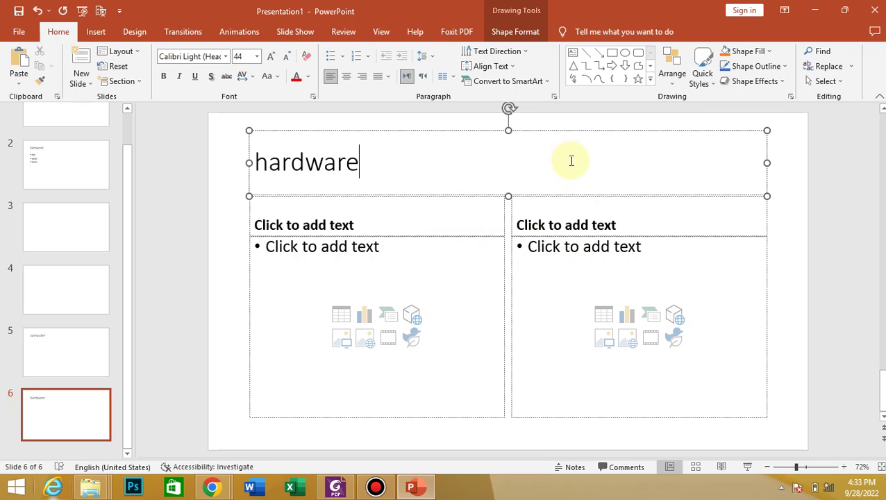
key(Left)
click(612, 152)
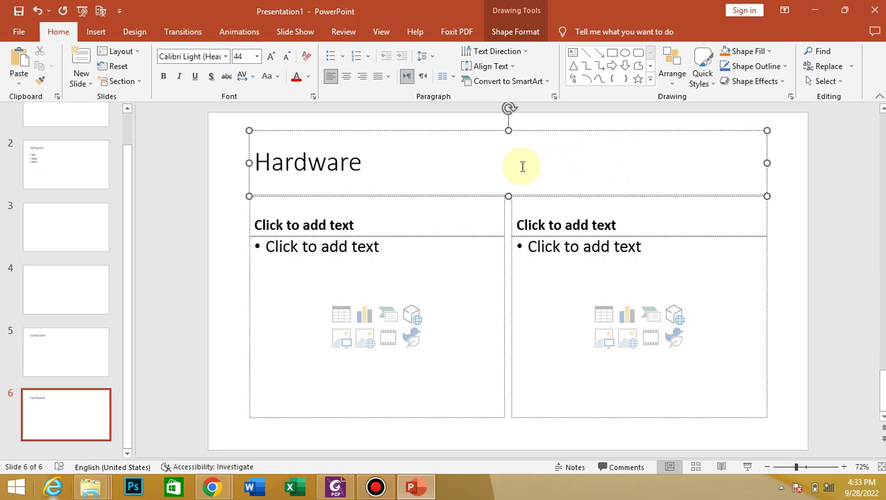
Type the column headings 'hardware' on the left and 'software' on the right.
click(356, 220)
text(hardwa)
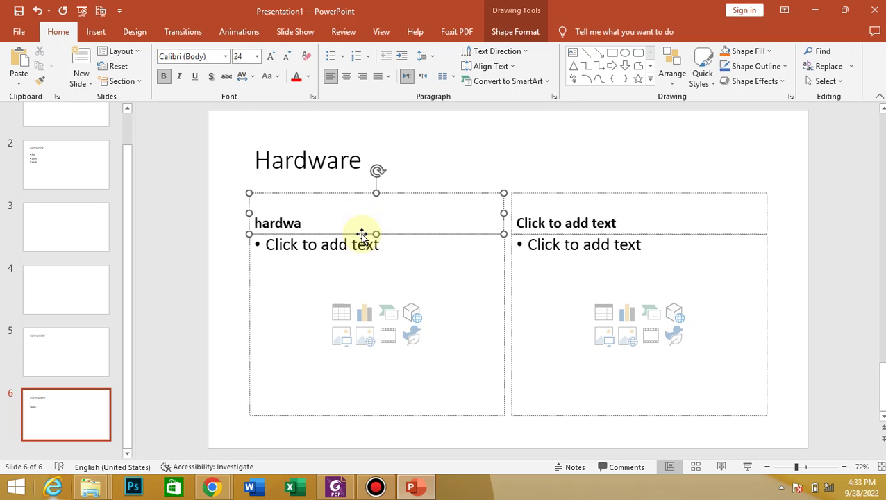
text(re)
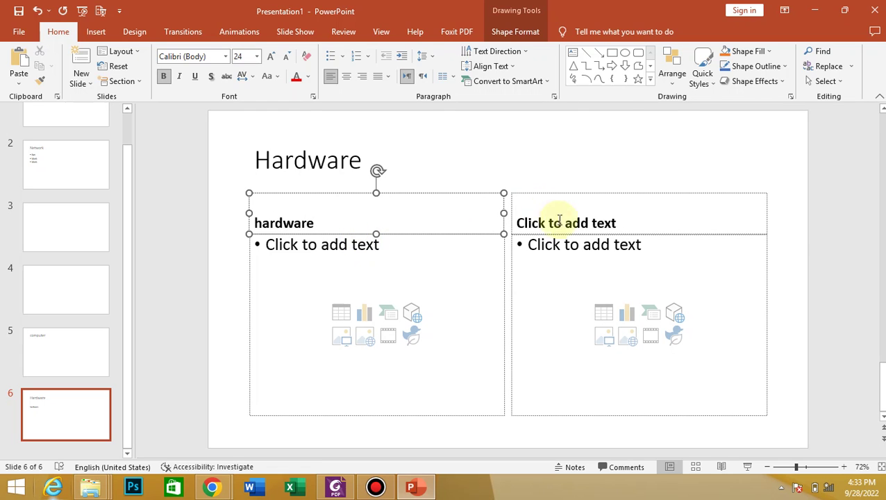
click(615, 220)
text(s)
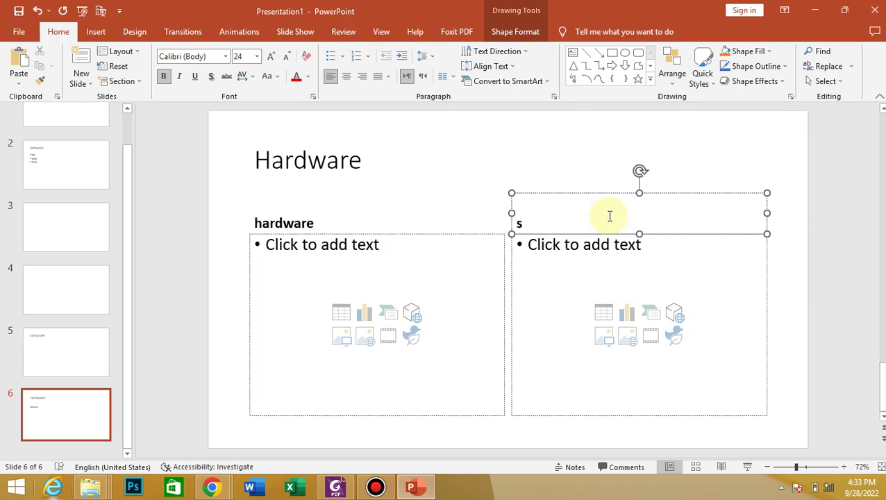
text(of)
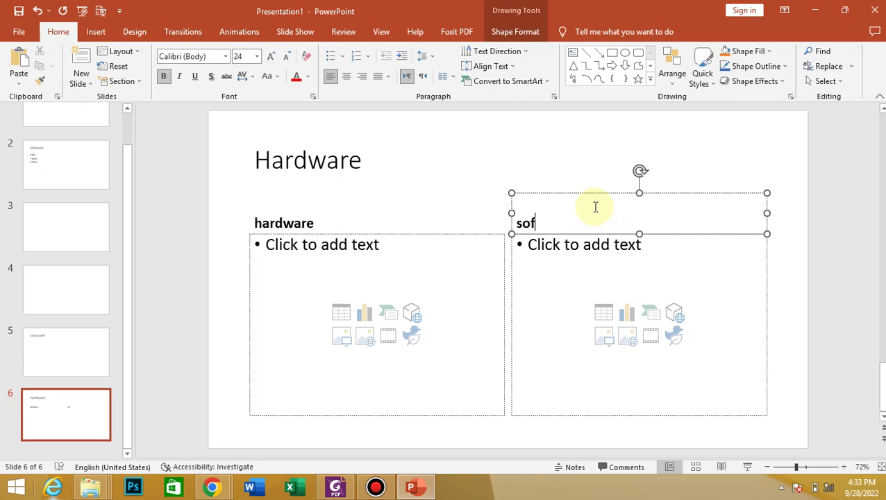
text(twae)
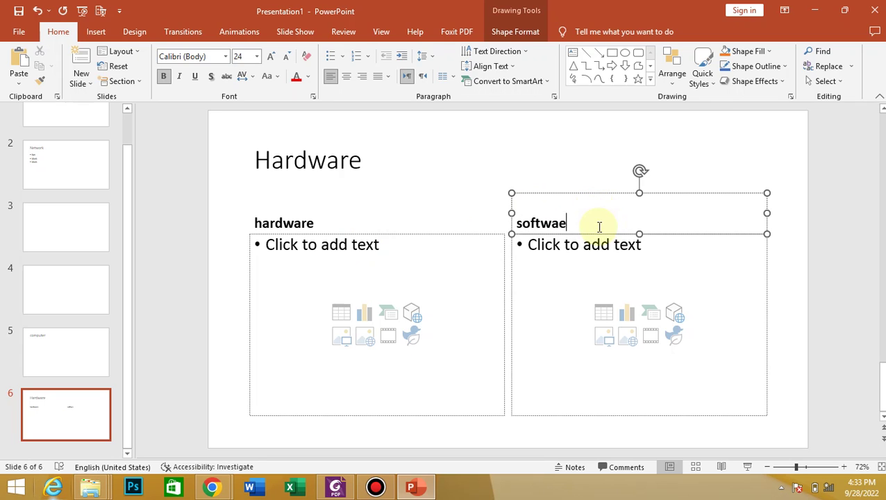
key(BackSpace)
key(BackSpace)
text(e)
click(364, 250)
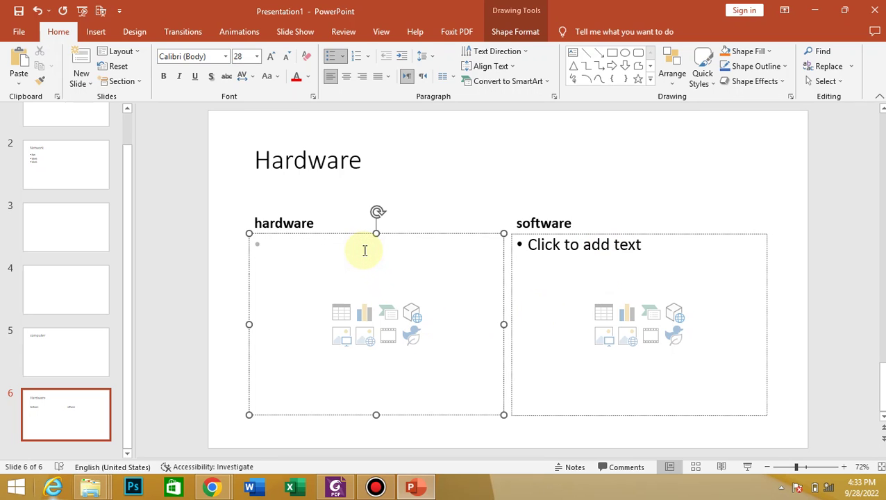
click(570, 245)
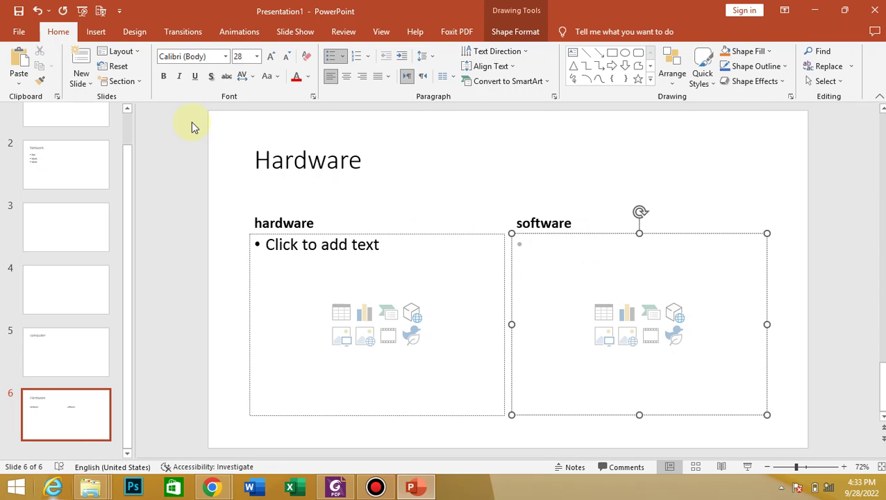
click(86, 84)
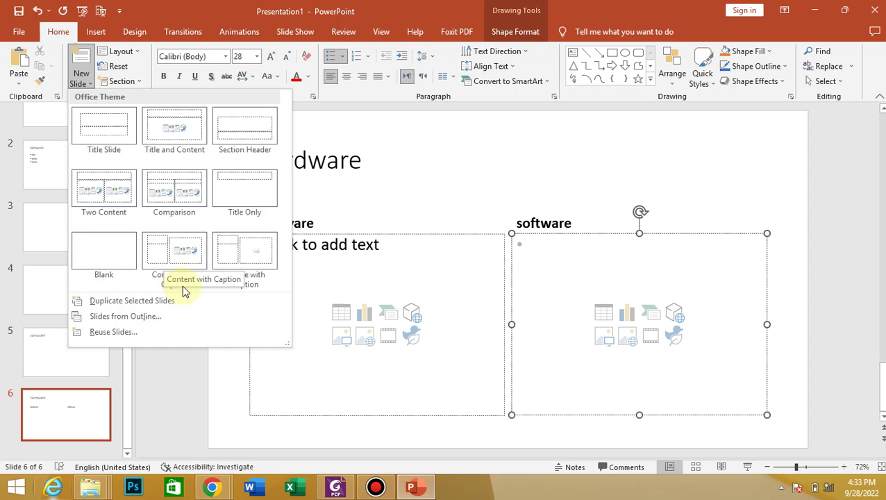
Add a Picture with Caption slide as slide 7.
click(248, 253)
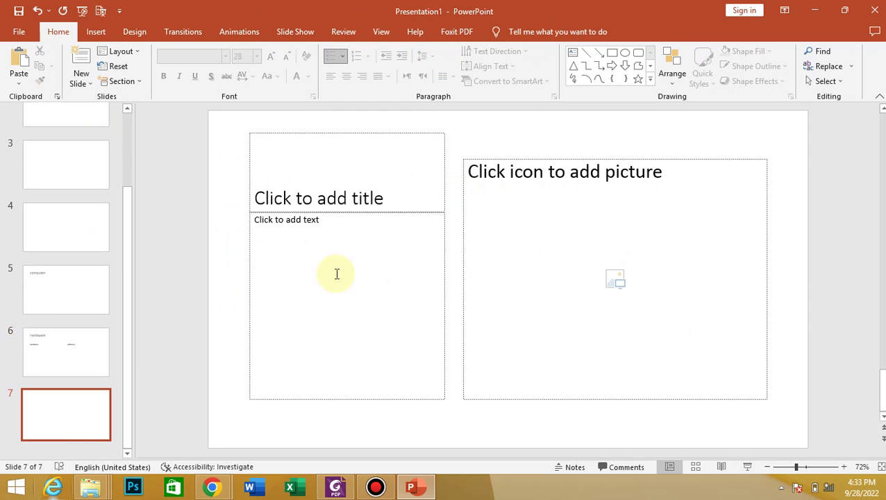
click(319, 262)
click(323, 191)
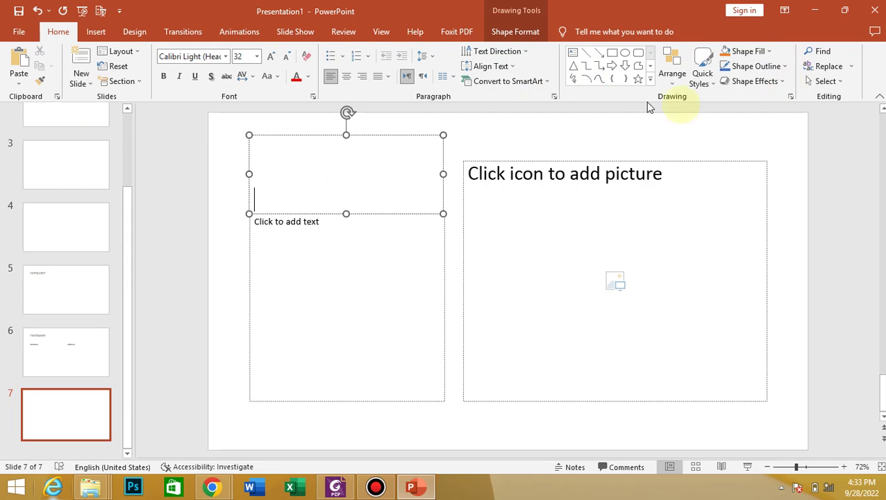
Duplicate the Picture with Caption slide to create slide 8.
click(81, 79)
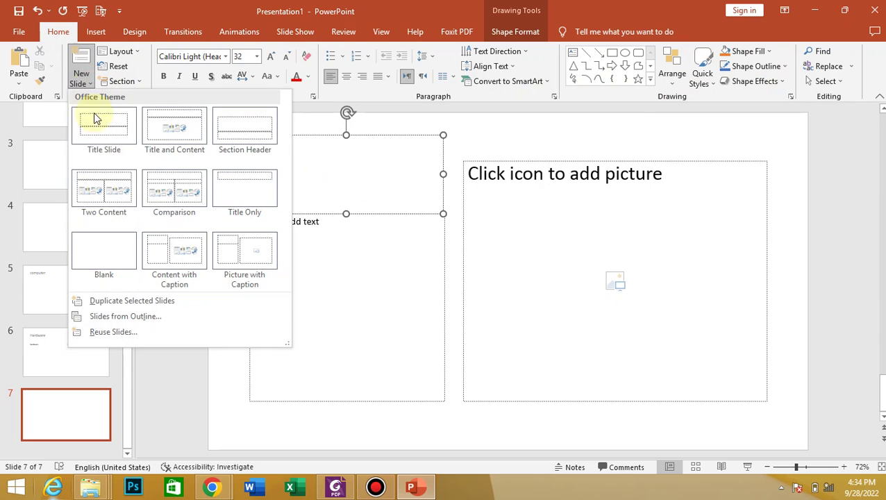
click(145, 299)
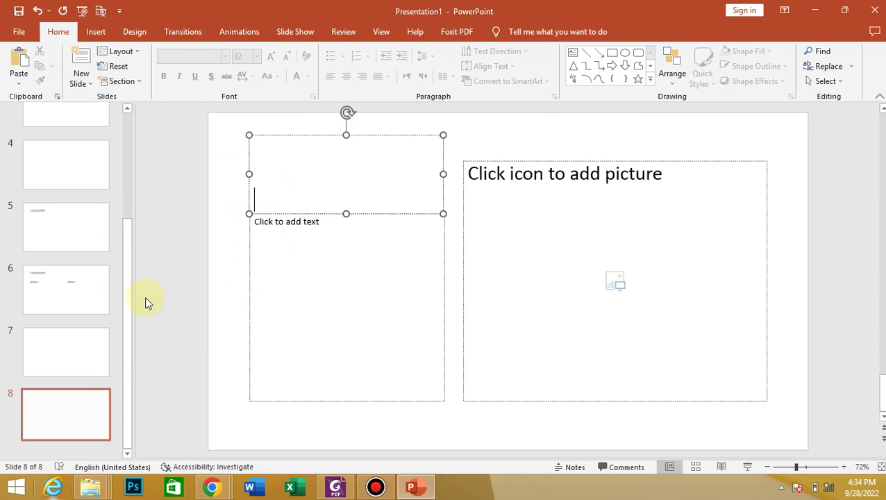
click(89, 83)
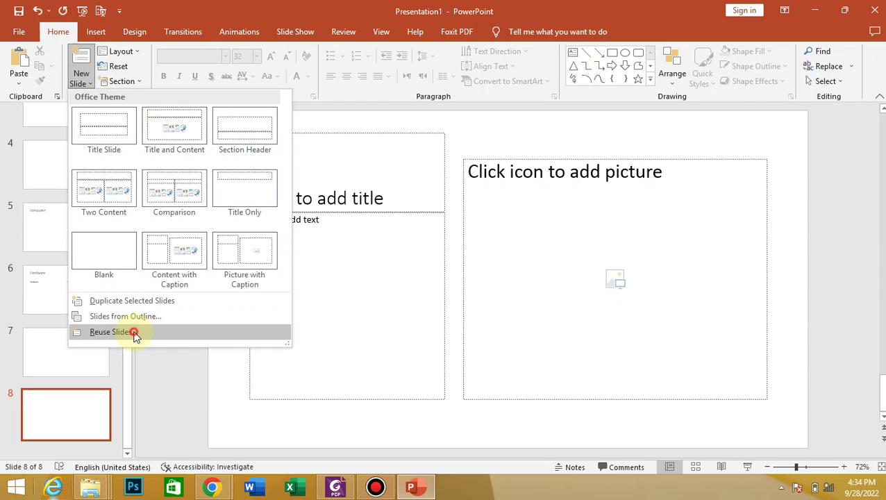
Open the Reuse Slides pane beside slide 8 and glance at the slide layout list without changes.
click(134, 333)
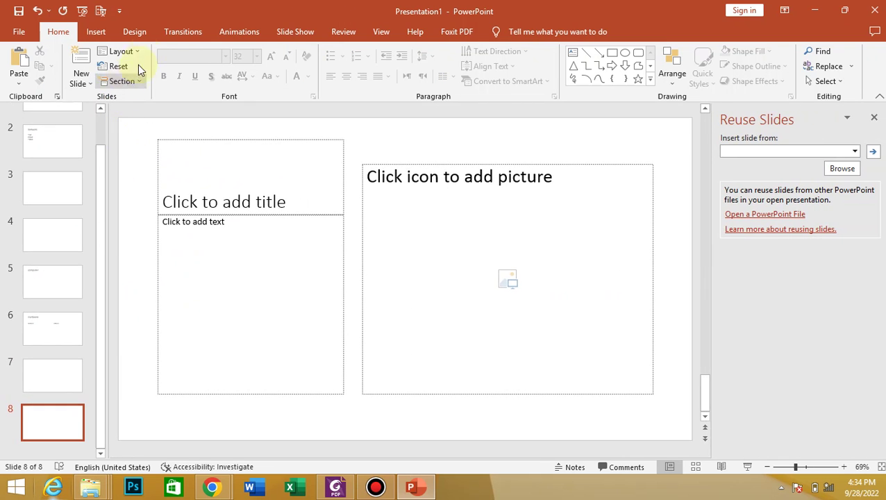
click(135, 52)
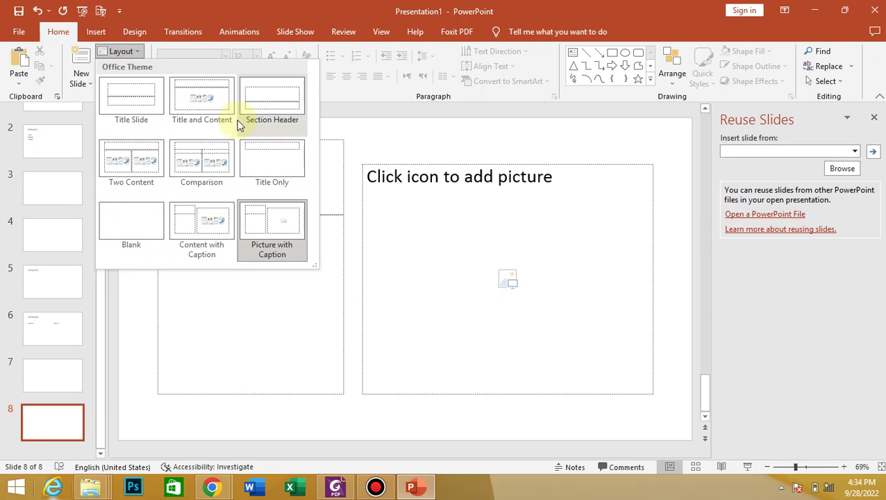
click(466, 252)
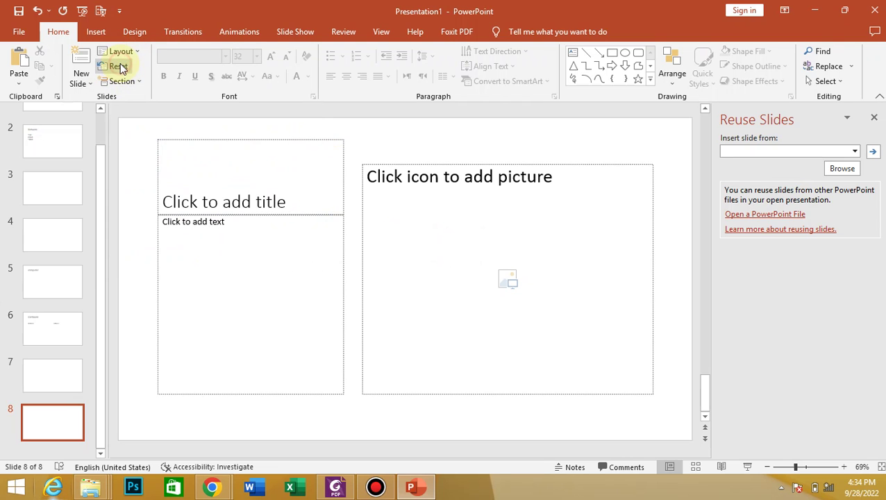
click(136, 80)
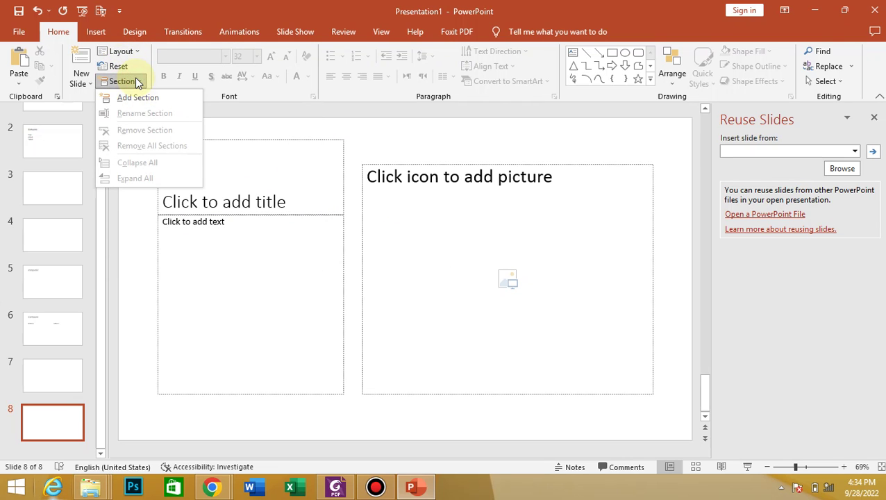
Add a section at slide 8 named 'Untitled Section' and place the cursor in its title placeholder.
click(140, 98)
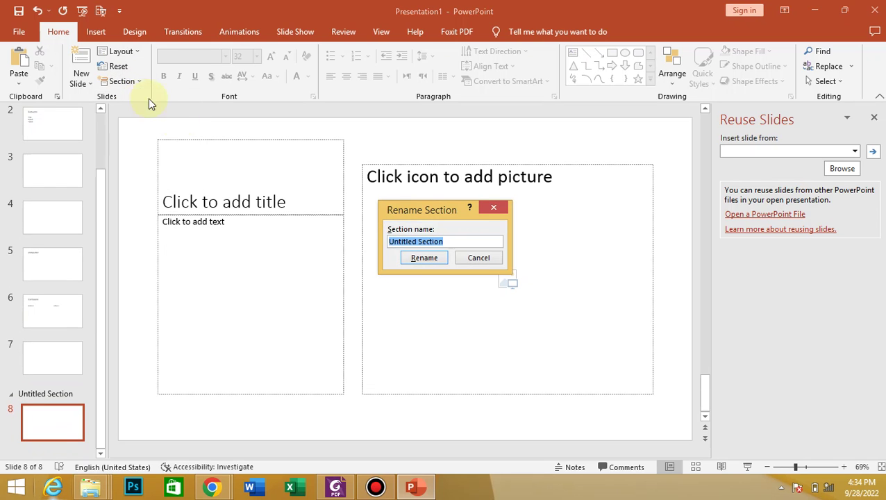
click(424, 258)
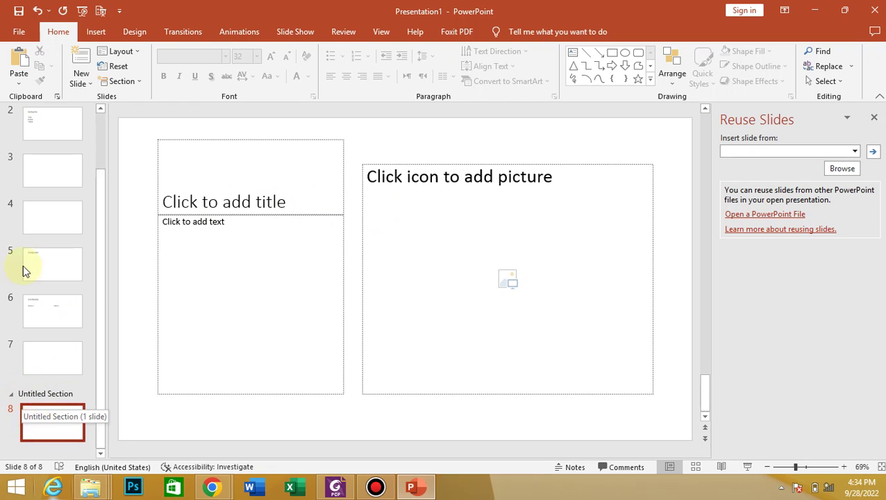
click(227, 198)
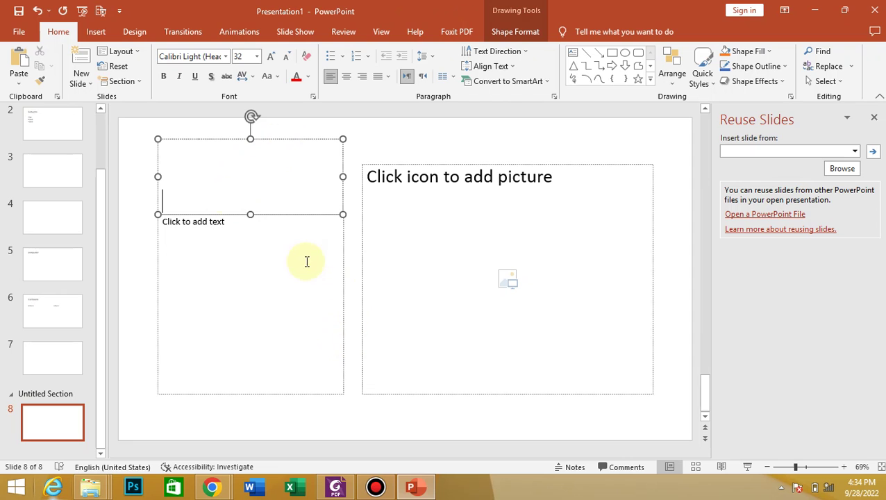
click(376, 486)
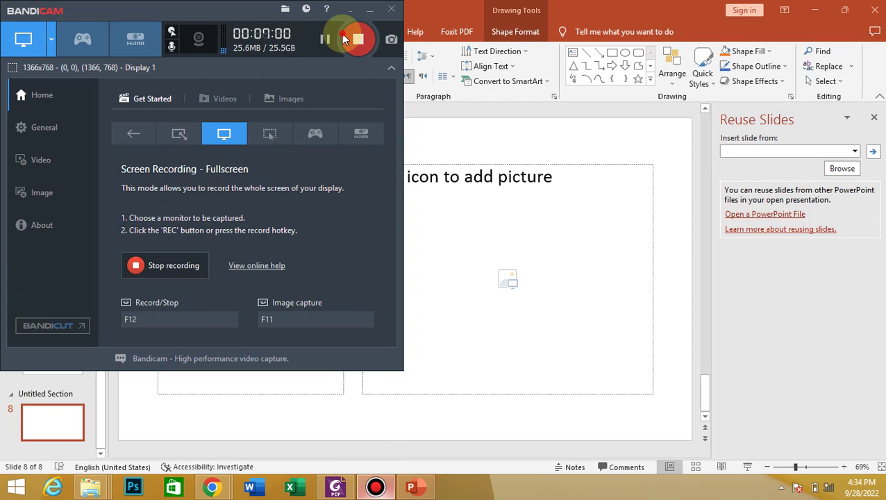